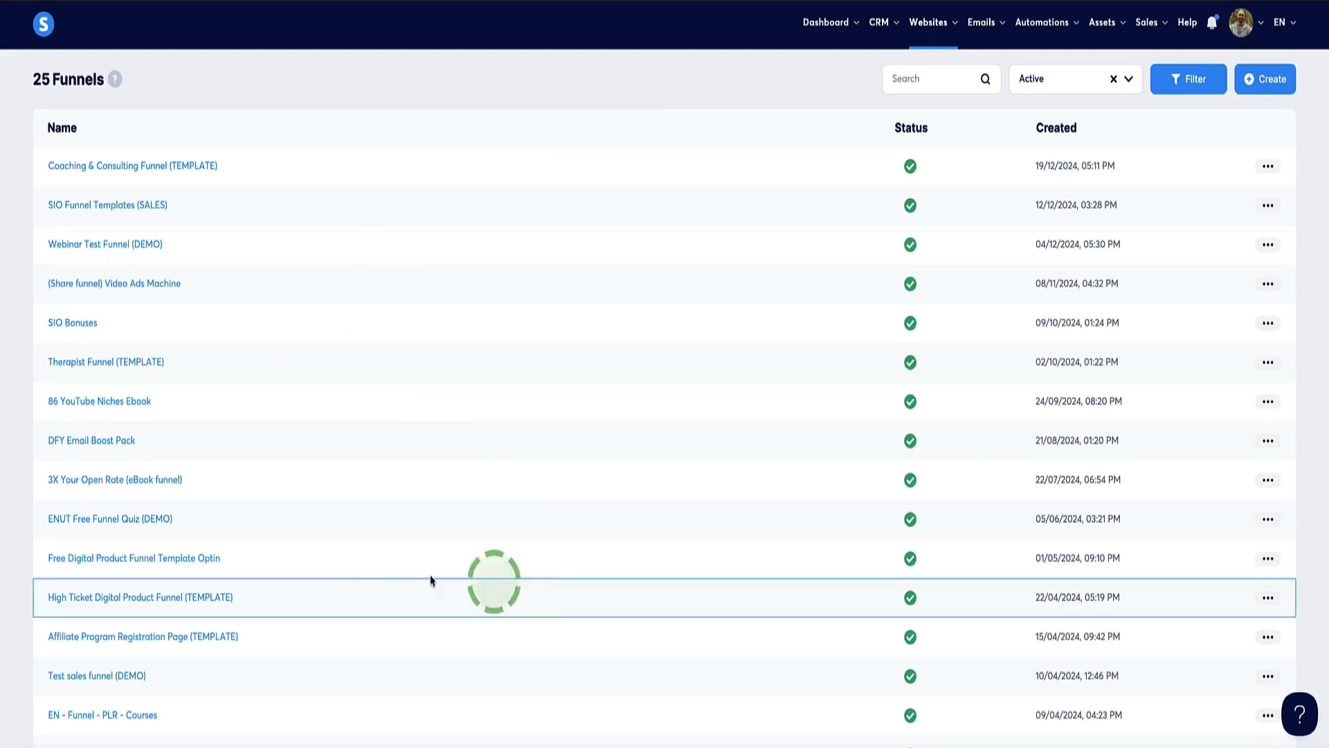
- Preview the Test sales funnel (DEMO) live landing page, then copy the Squeeze Page's URL
click(102, 669)
drag(293, 80, 119, 78)
click(245, 127)
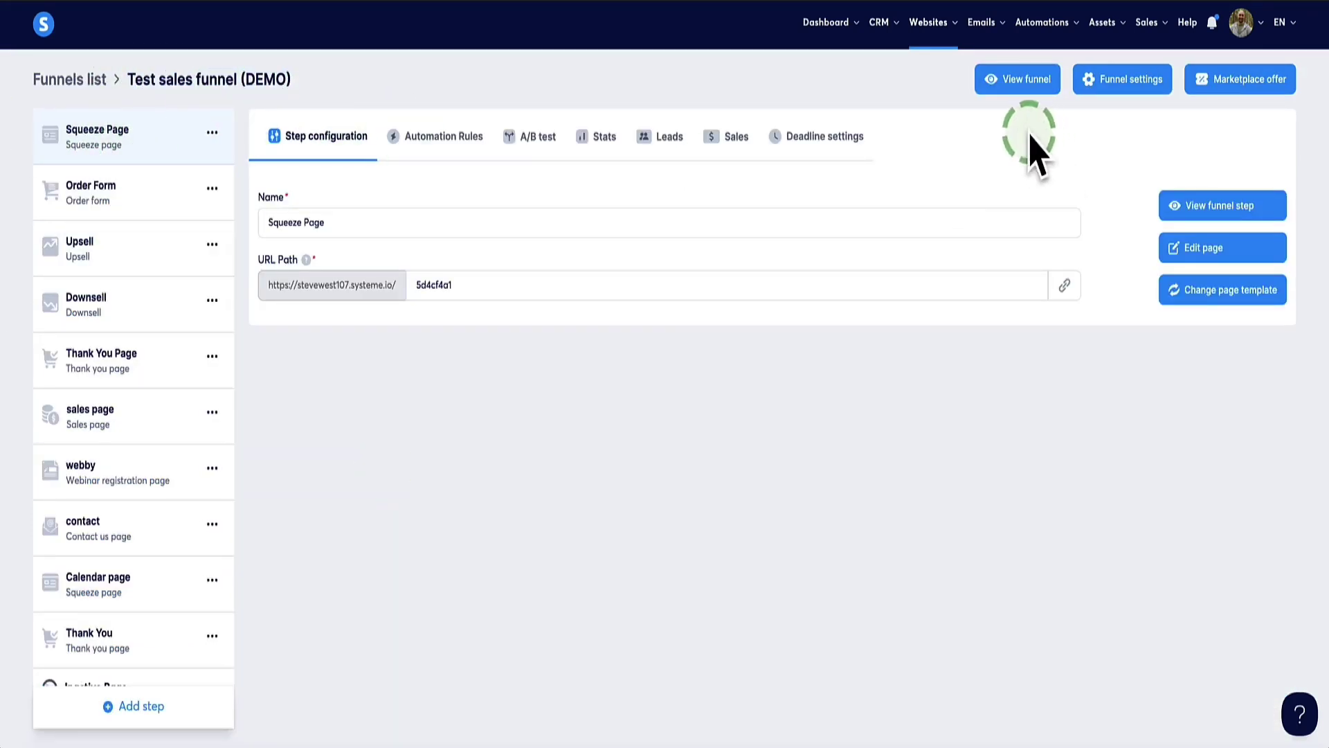
click(1009, 81)
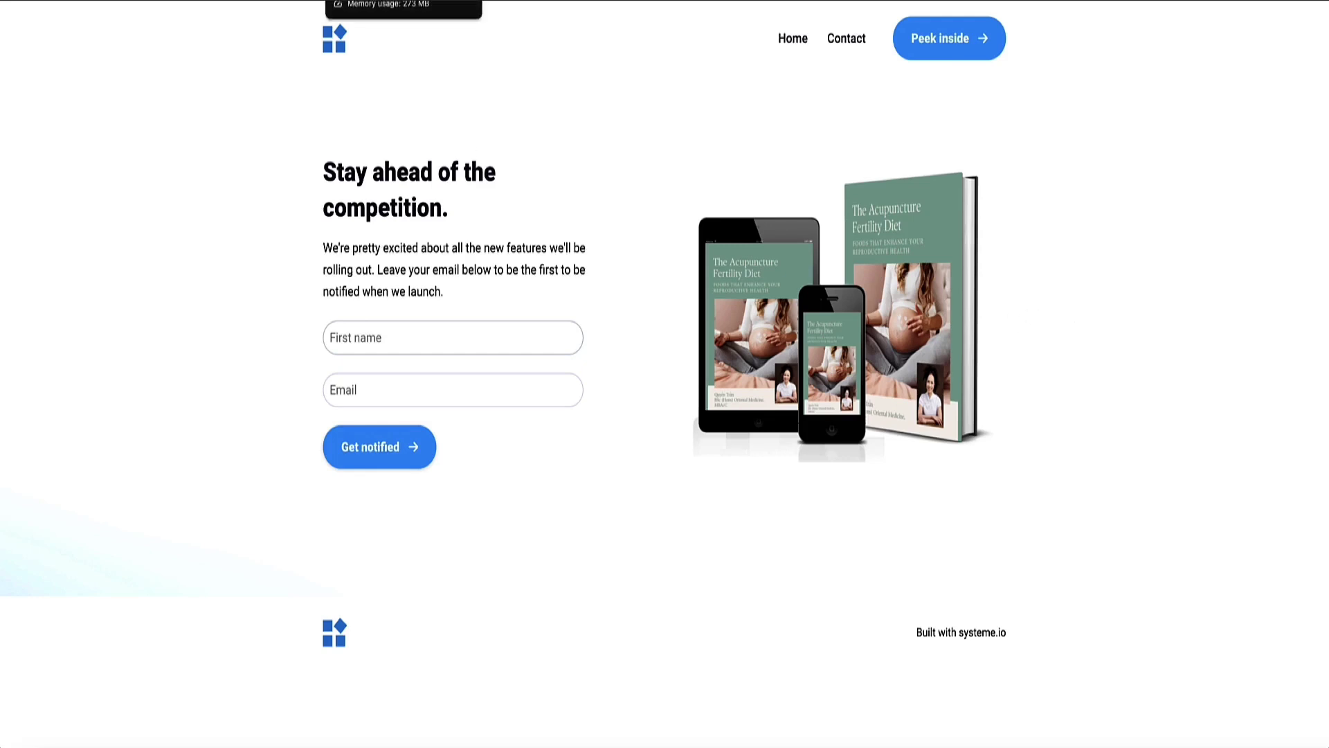
key(ctrl+w)
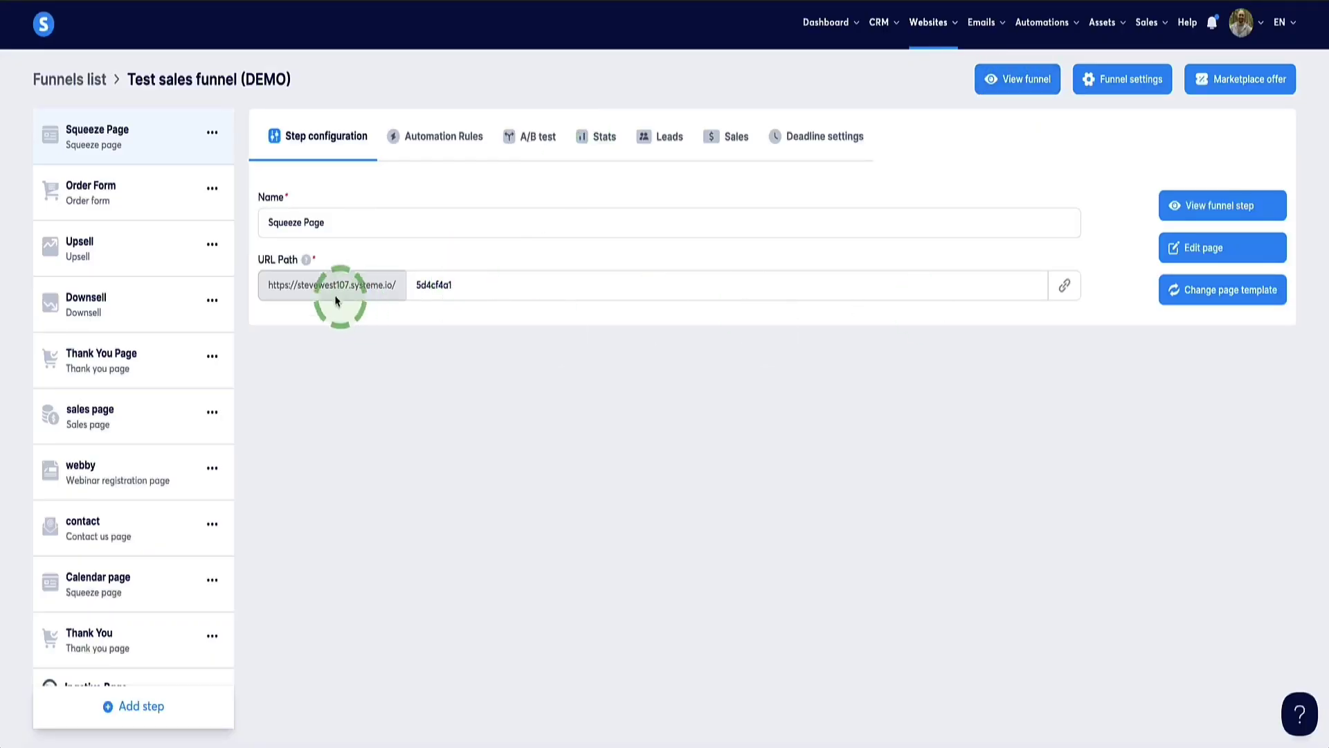
click(1064, 285)
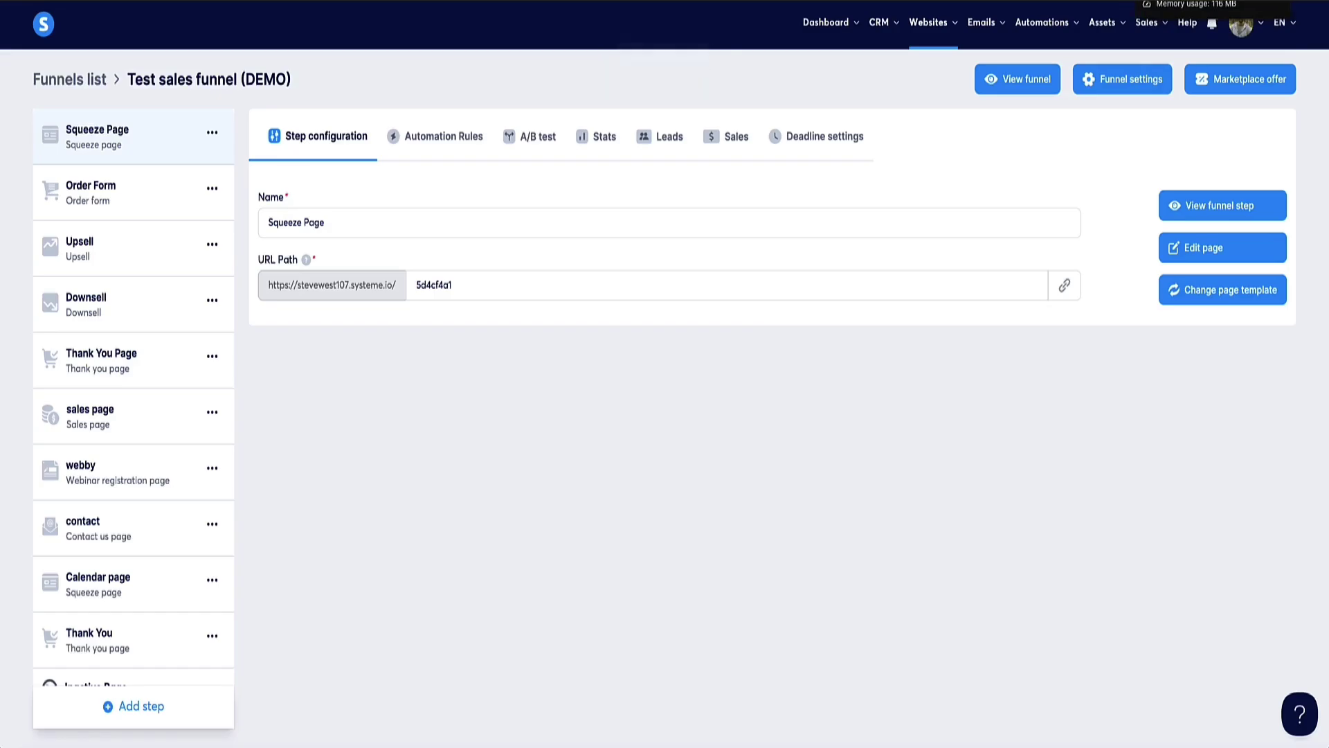
- Analyse the squeeze page URL in PageSpeed Insights, comparing desktop Performance 75 with mobile 54
click(1194, 3)
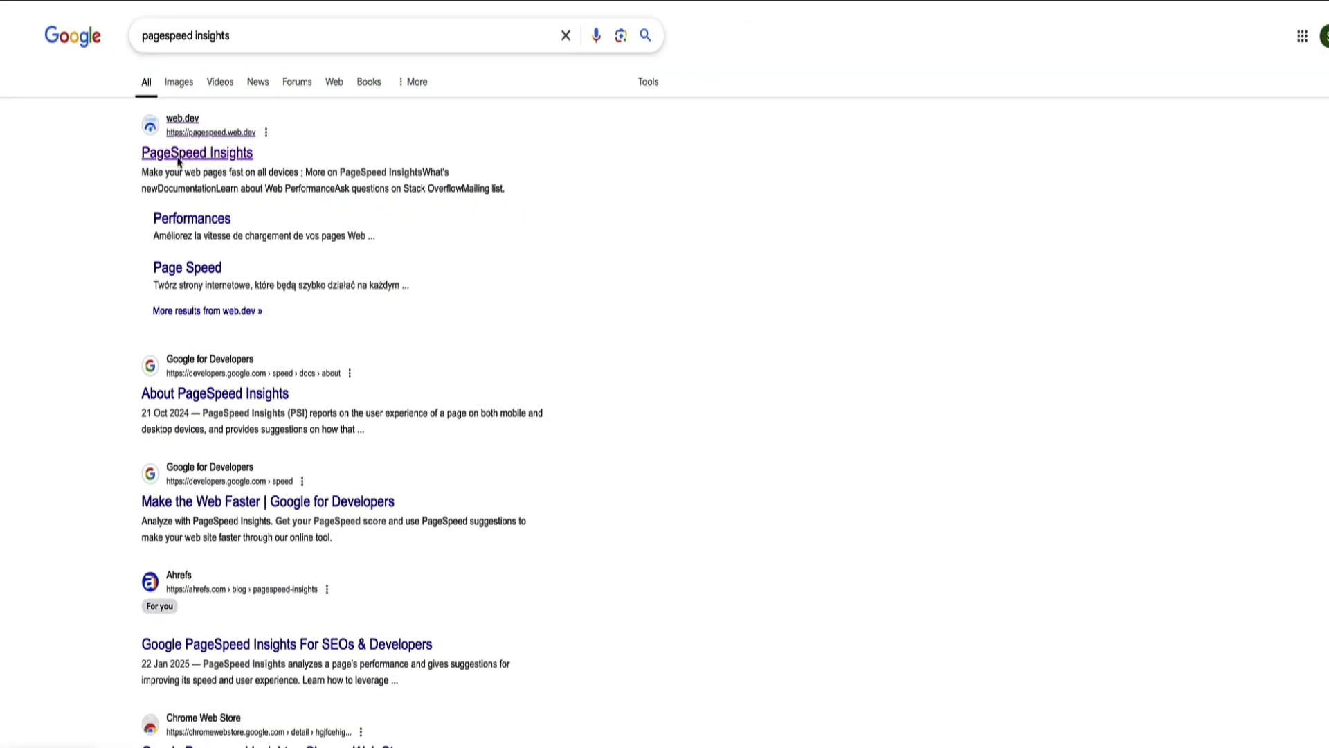
click(178, 159)
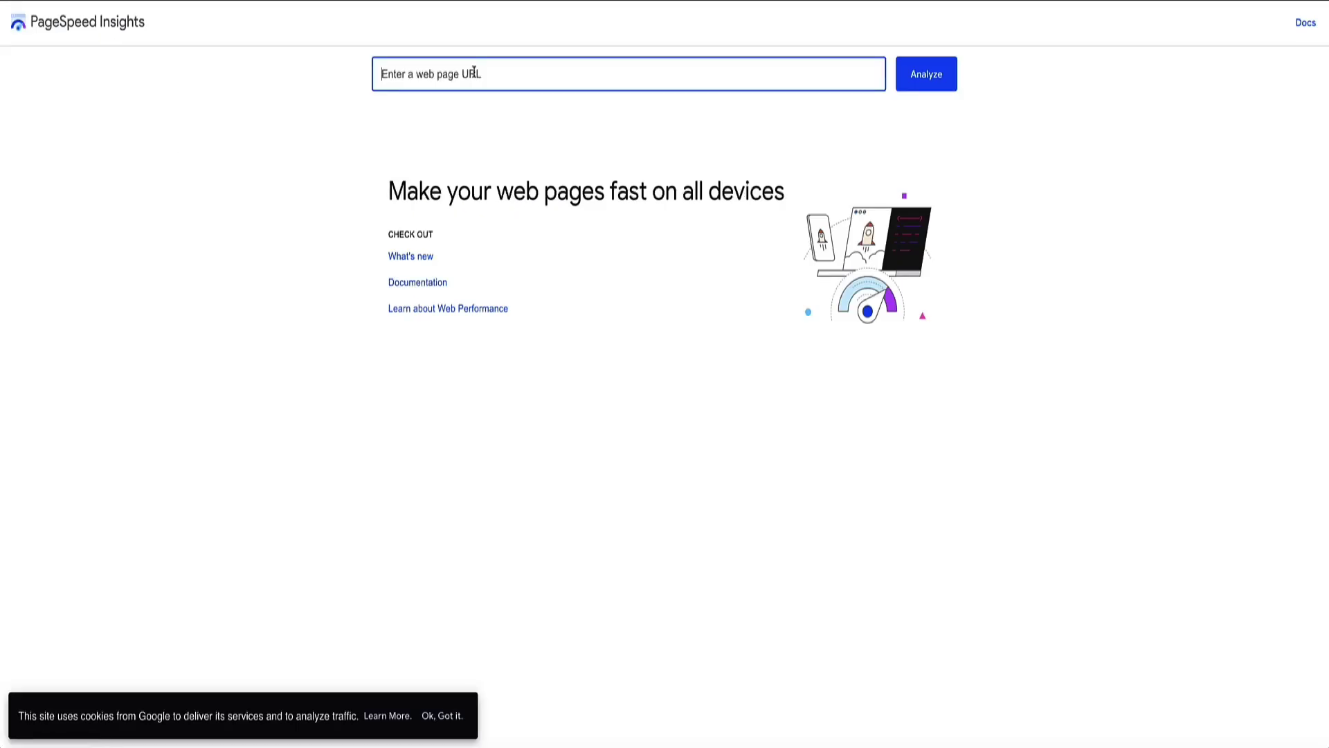
key(ctrl+v)
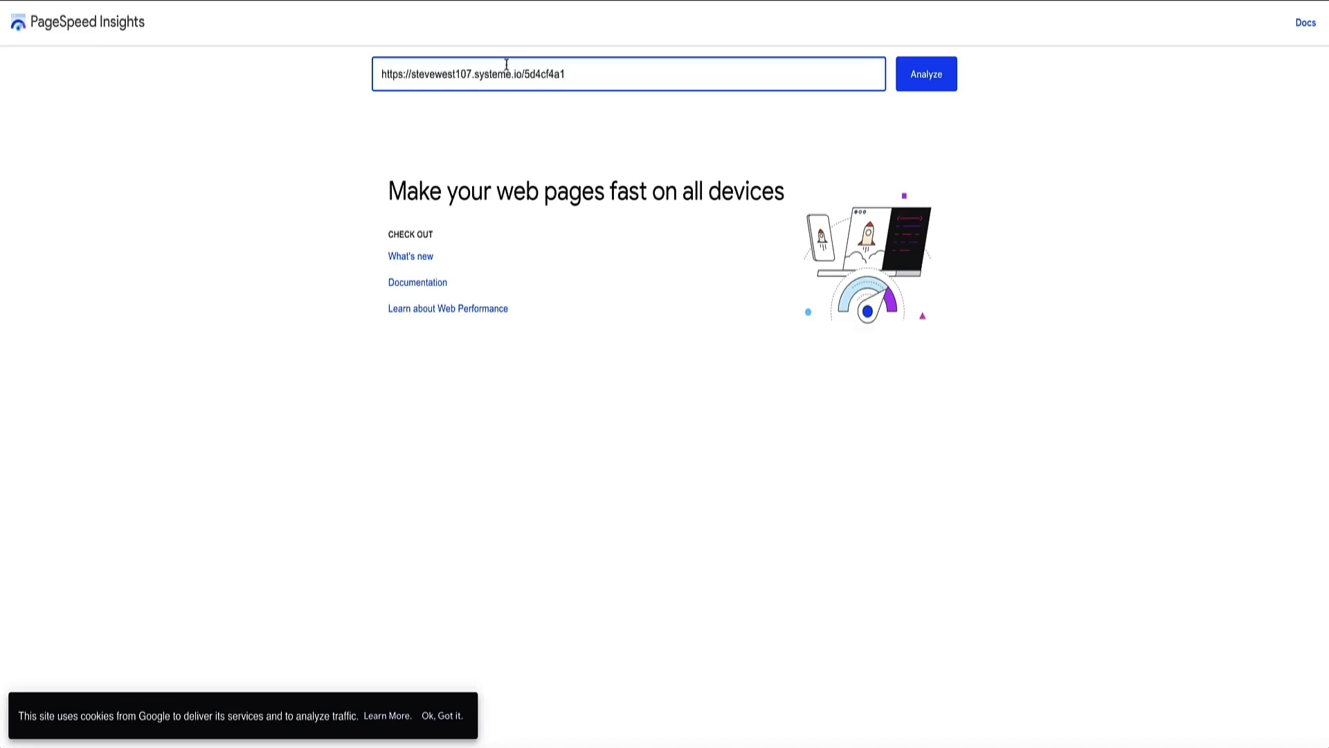
click(926, 77)
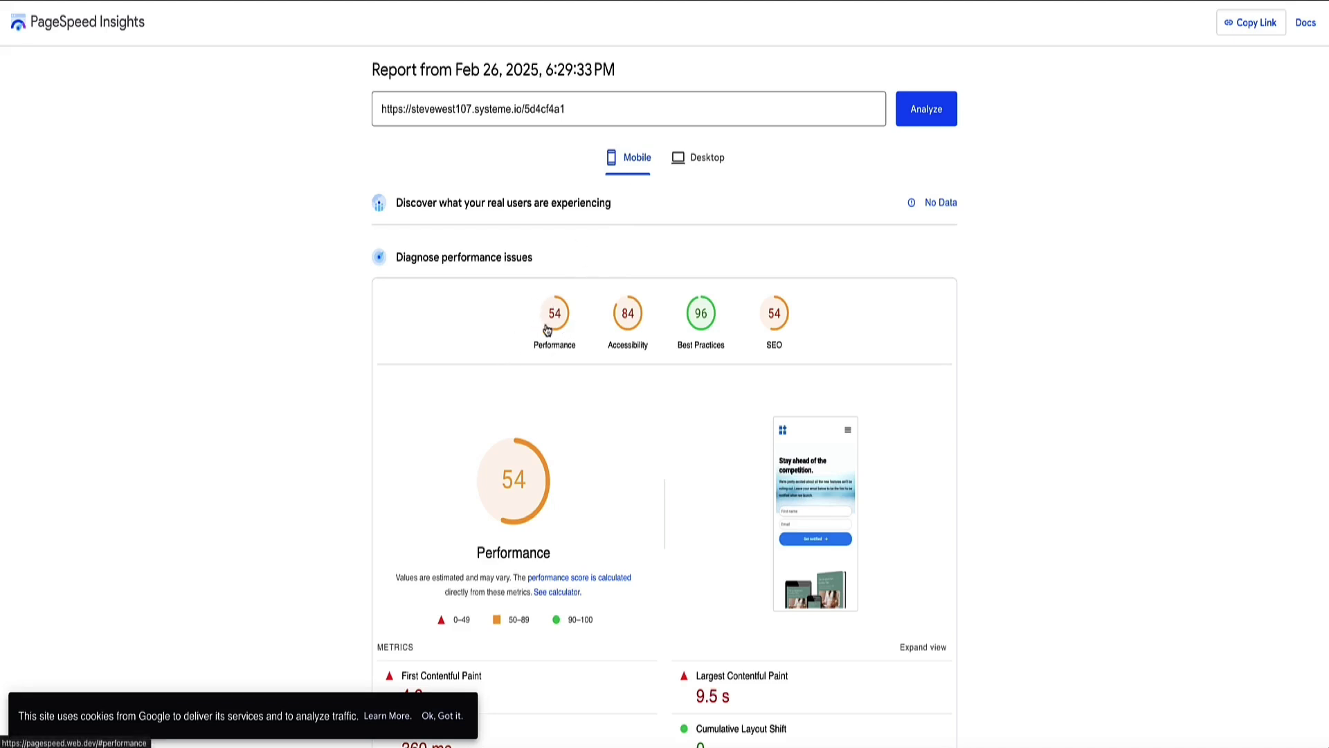
click(697, 160)
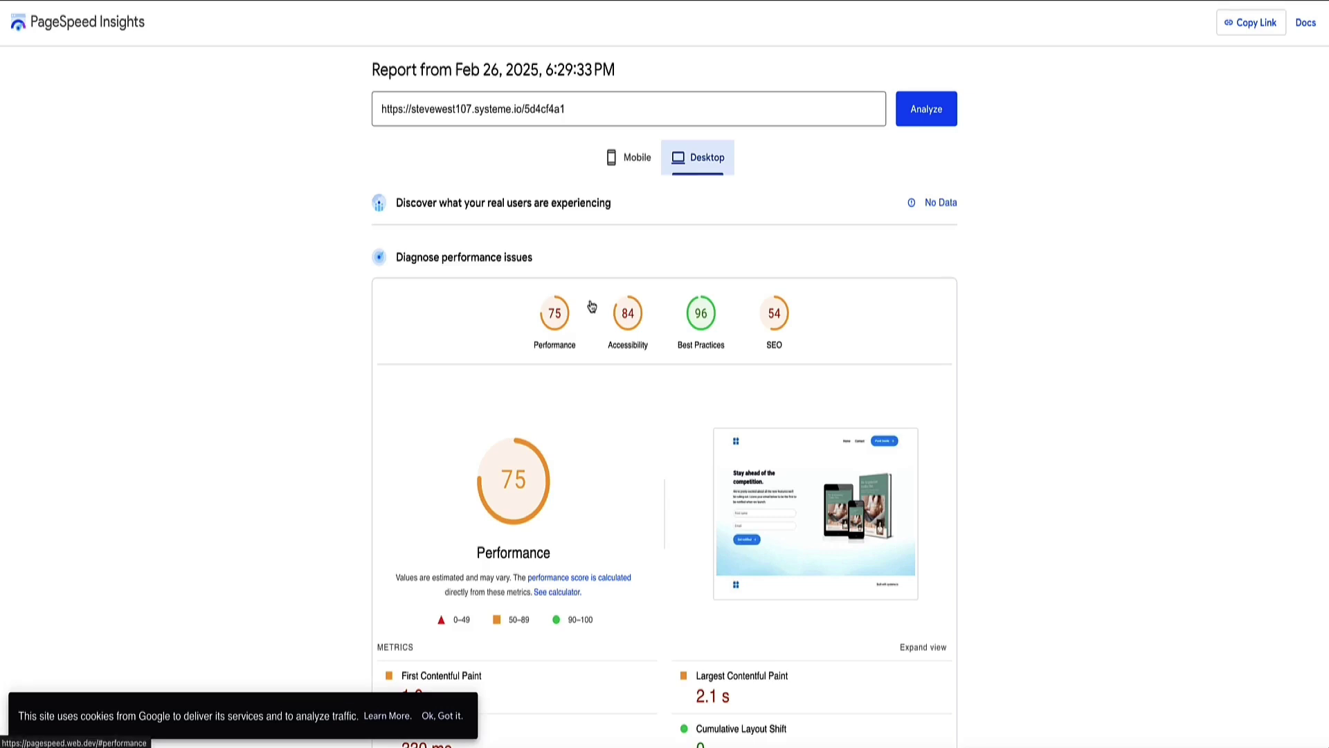
click(624, 161)
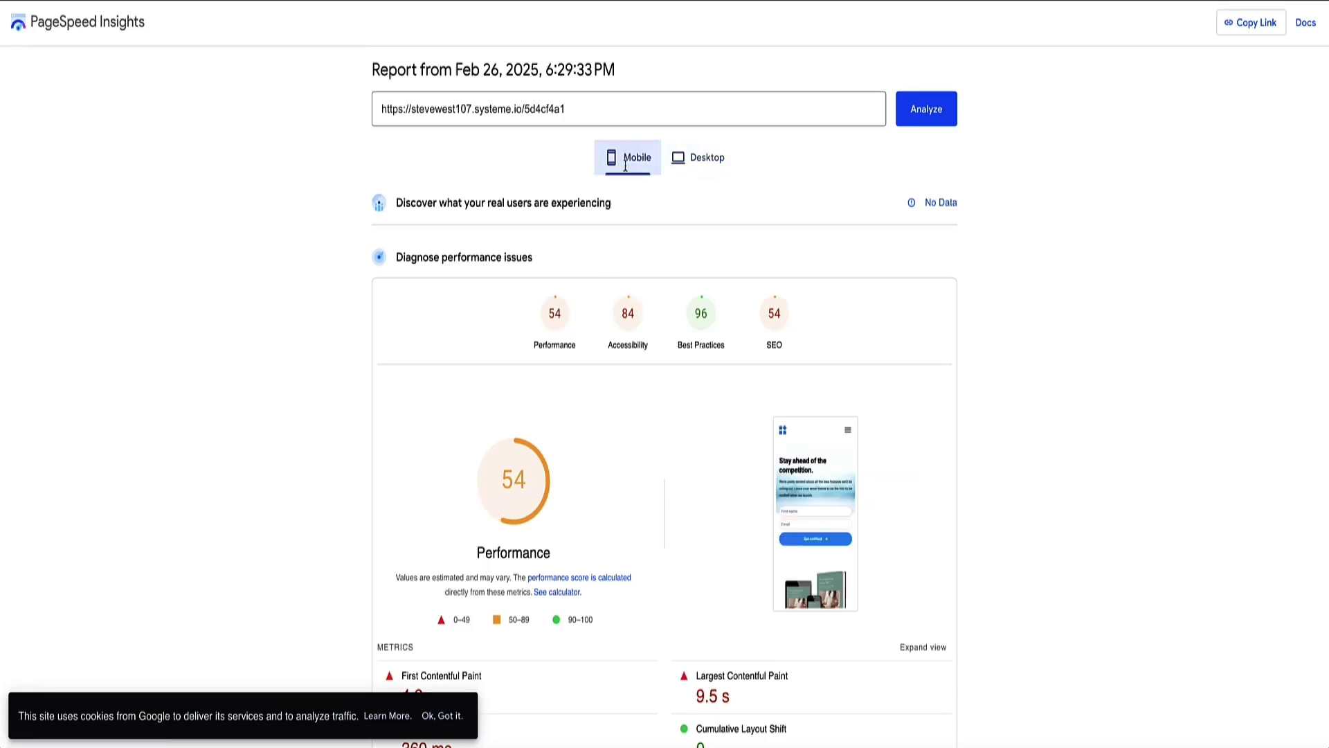
- Scroll the mobile report down to Metrics, showing the 9.5 s Largest Contentful Paint
scroll(282, 324, down, 3)
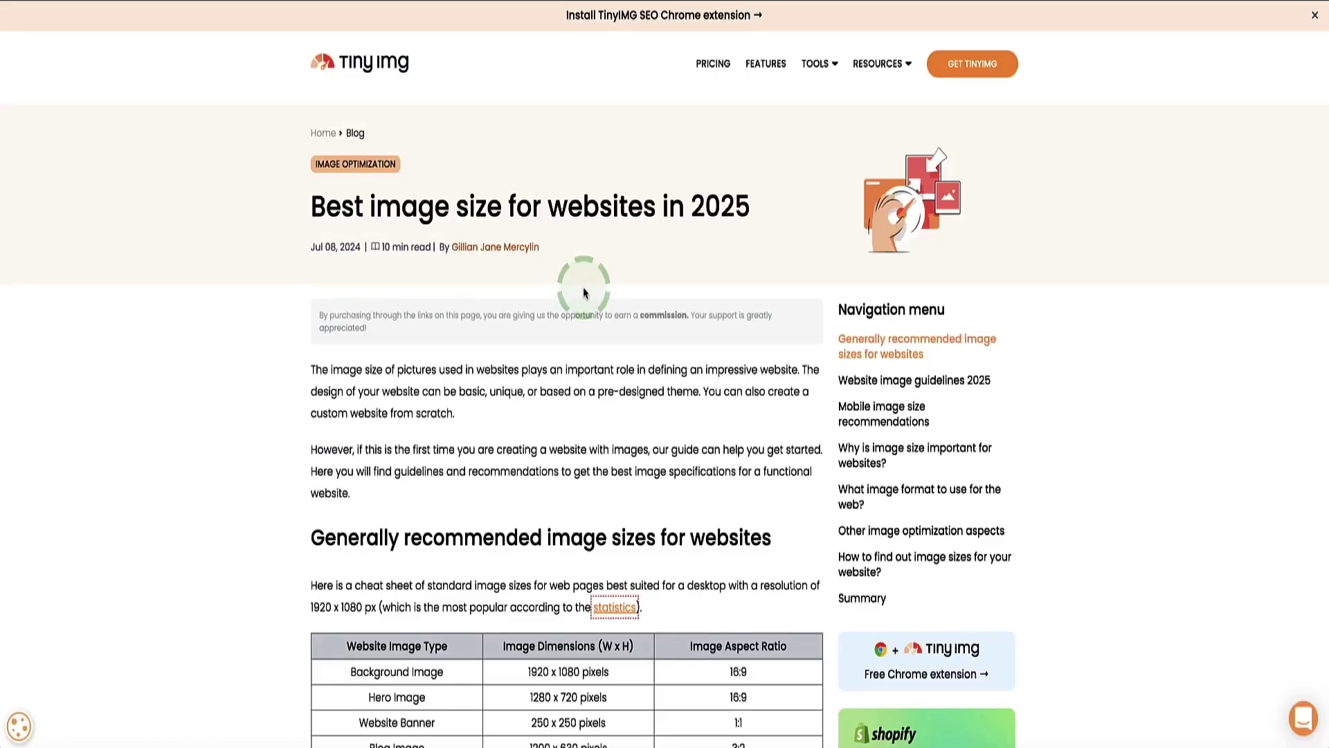
- Scroll to the recommended image sizes table and highlight Background Image at 1920 x 1080 pixels
scroll(244, 407, down, 3)
scroll(243, 407, down, 2)
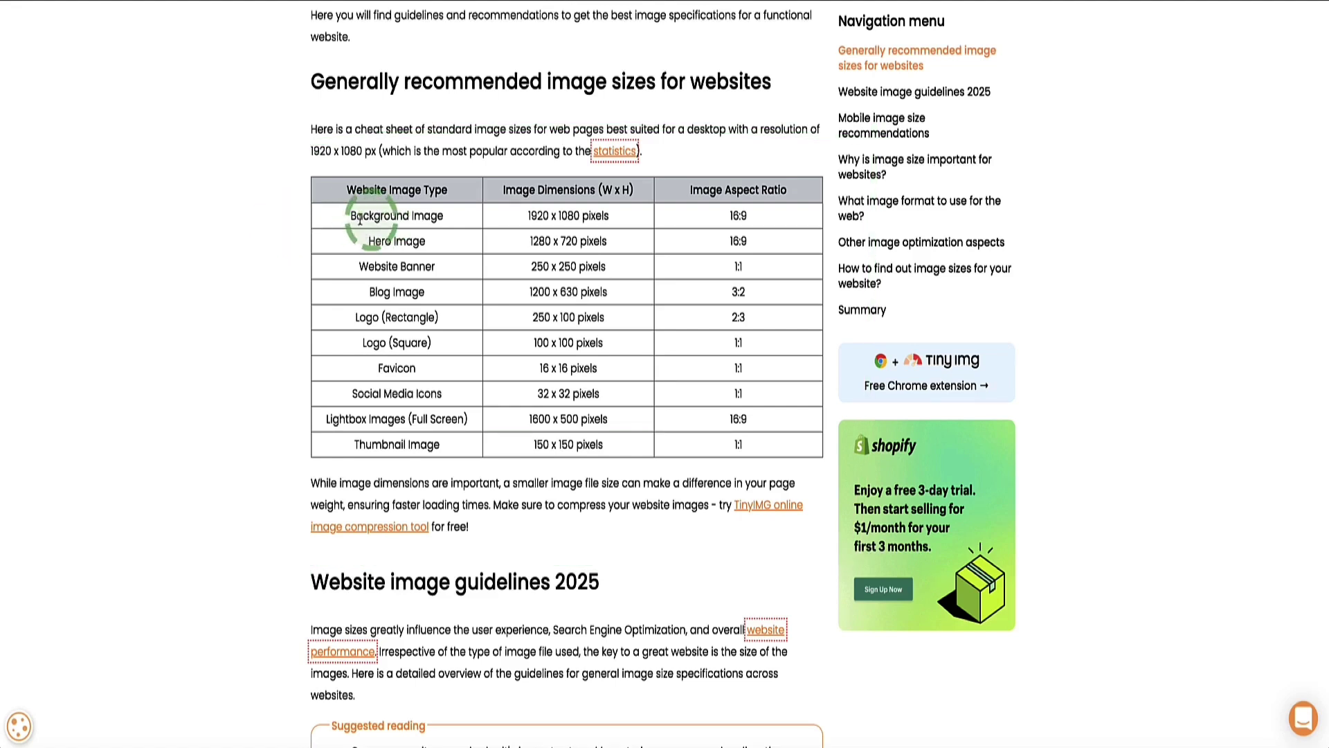
drag(348, 222, 619, 217)
click(460, 264)
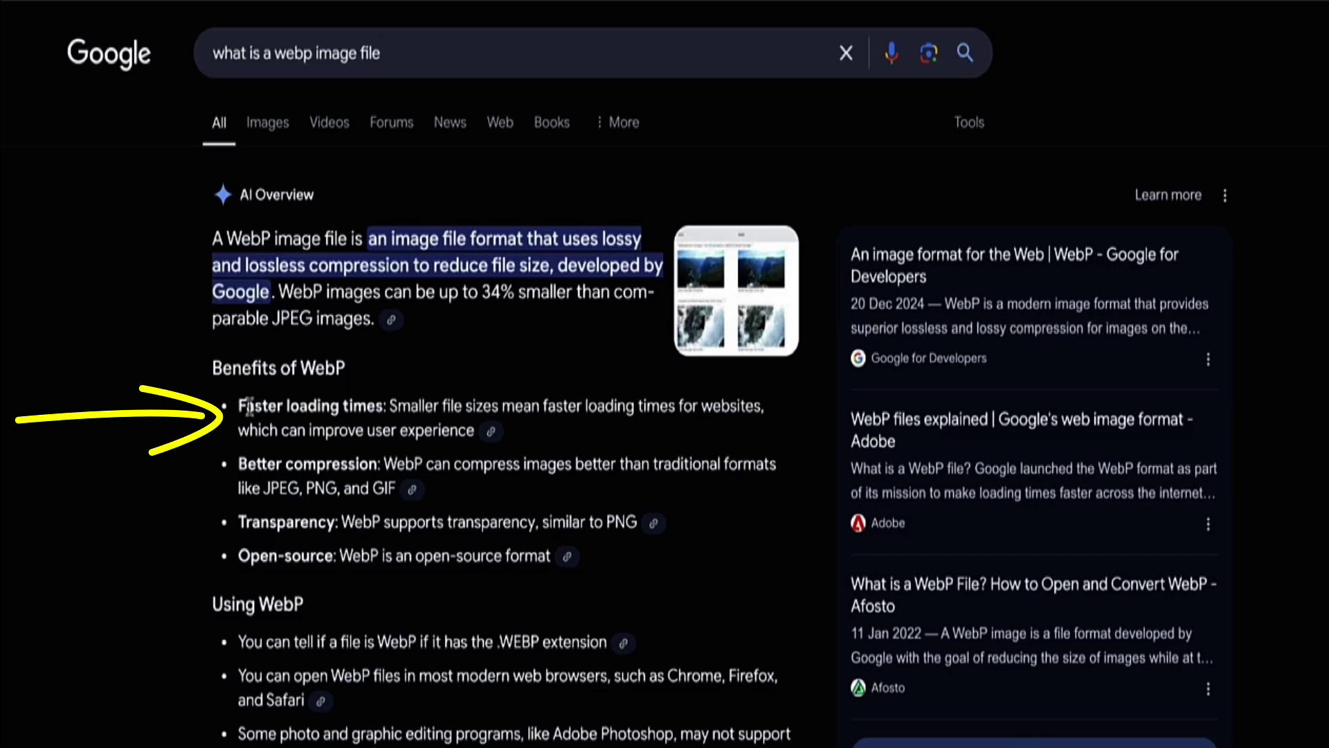
- Highlight the 'Faster loading times' benefit in Google's AI Overview on WebP
drag(239, 407, 520, 410)
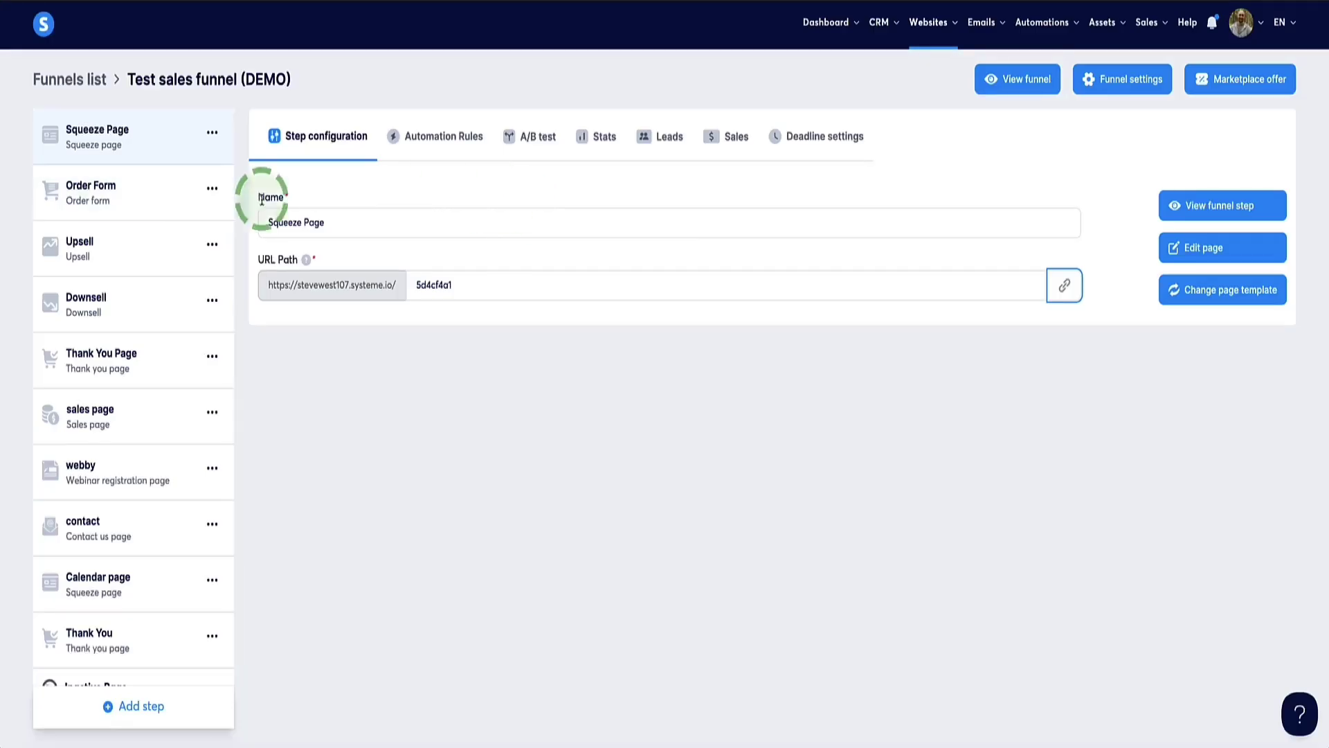
- Edit the squeeze page and select its lead-magnet image, showing the file cover3d-1903312-11.png
click(1181, 250)
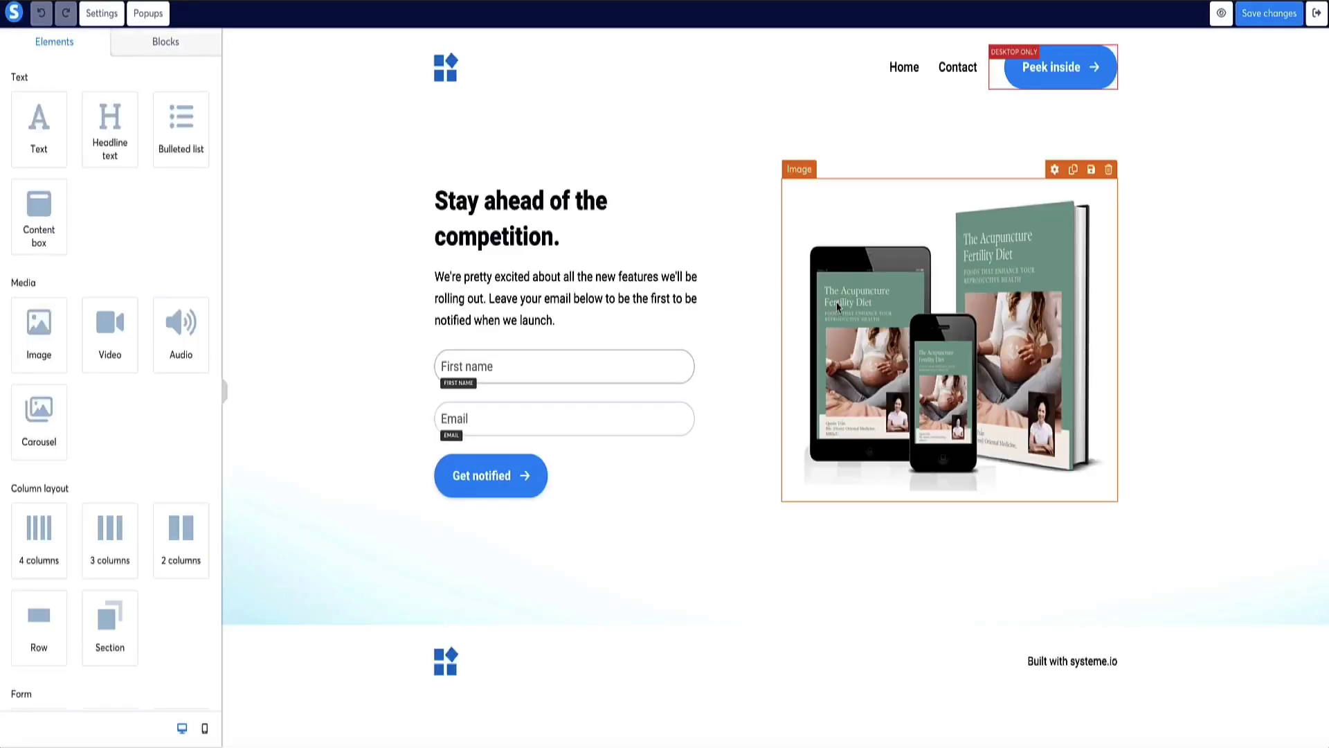
click(1019, 299)
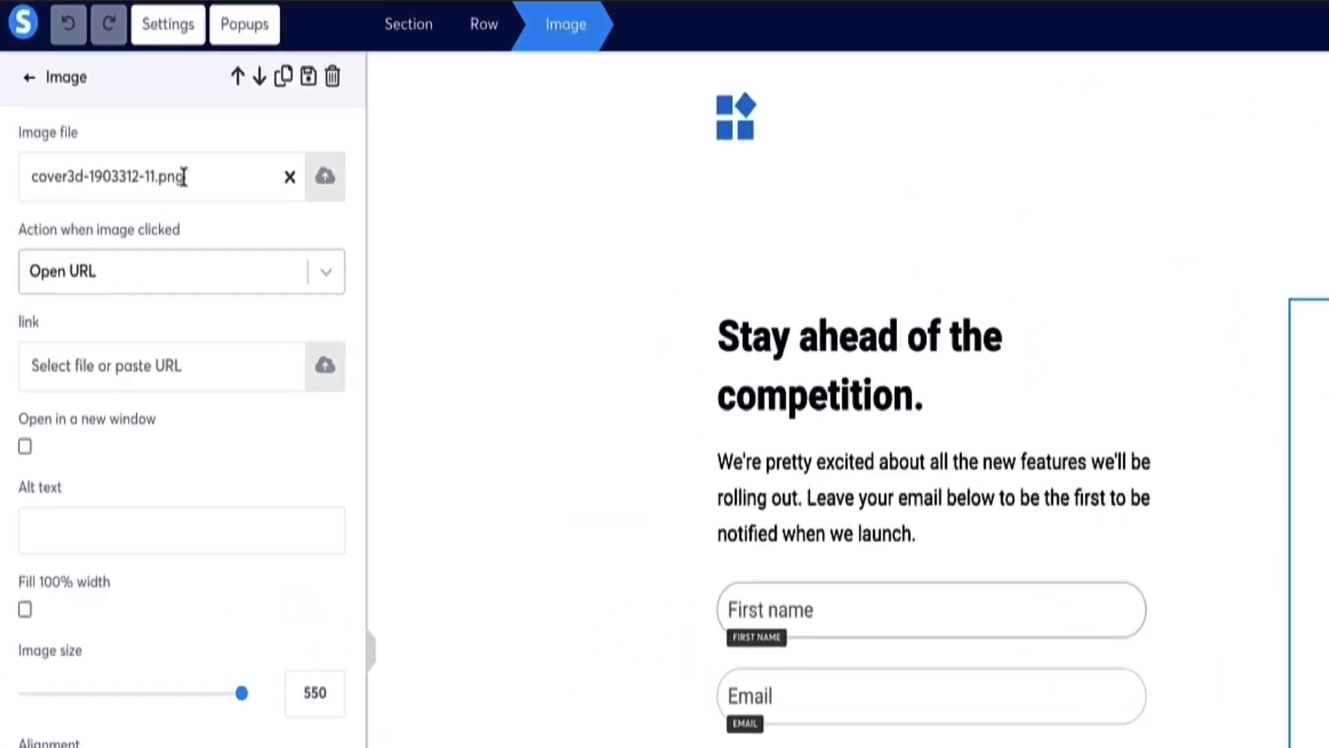
drag(111, 107, 8, 115)
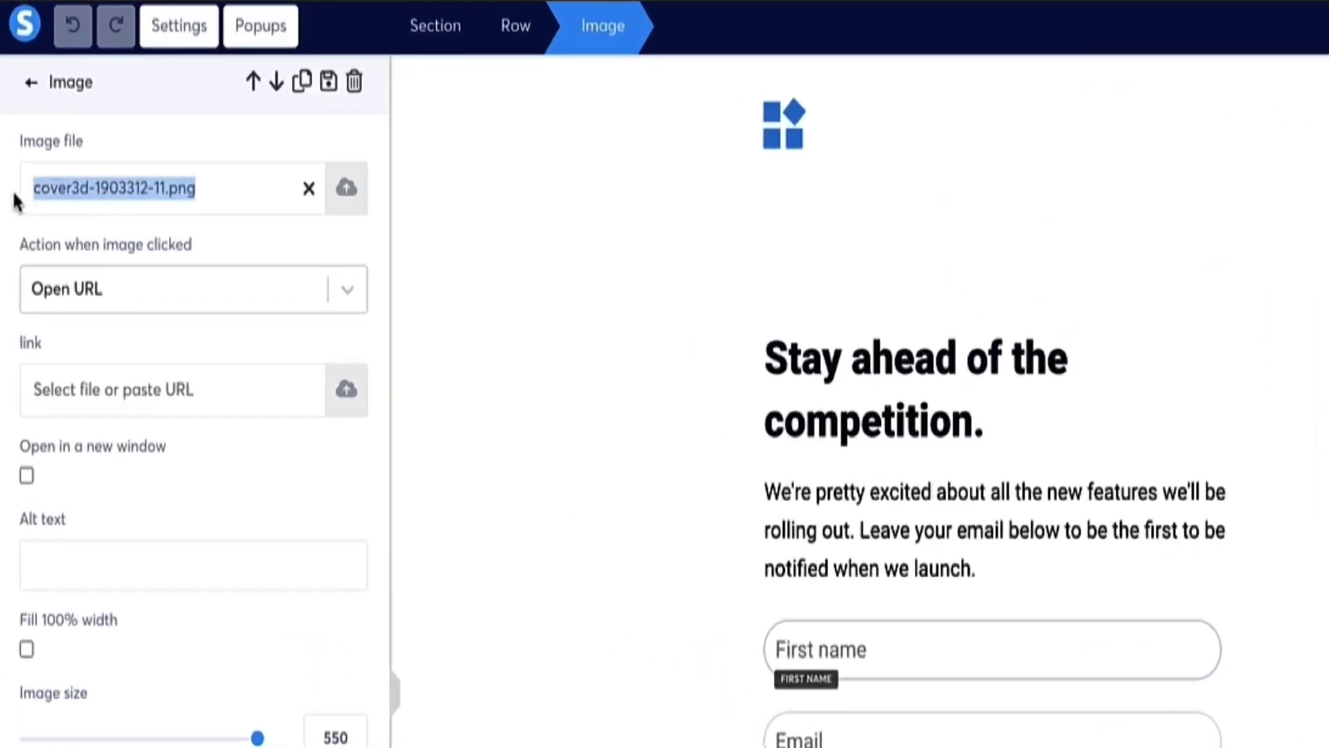
click(208, 188)
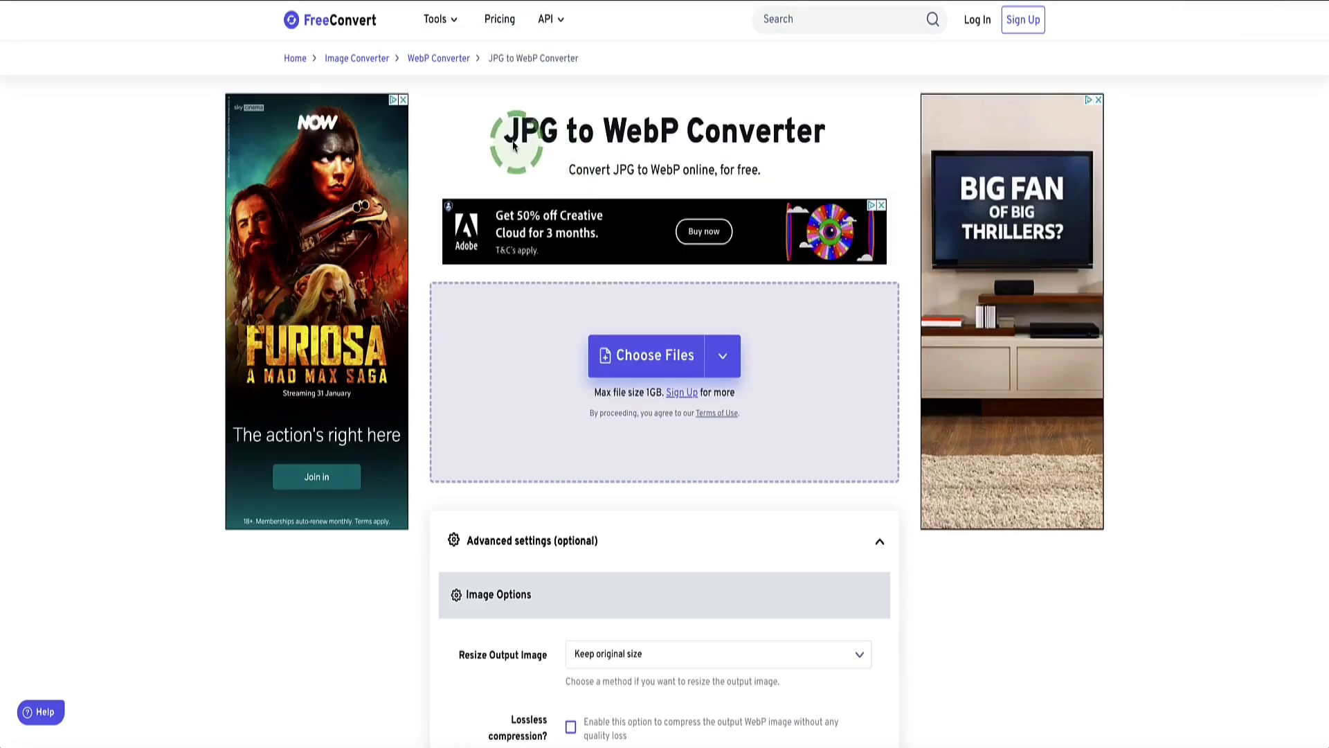
- On FreeConvert's WebP converter, rename the cover3d-1903312-11.png image to fertility-diet.png
click(497, 133)
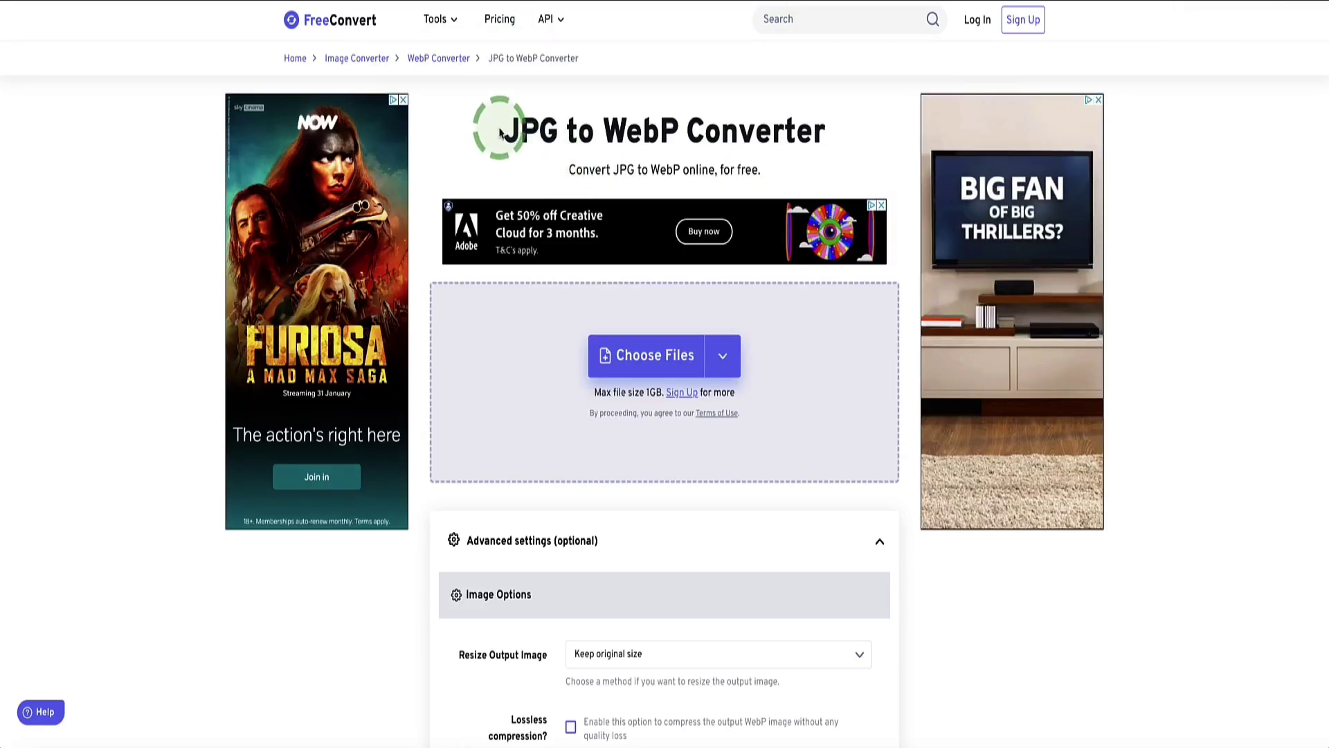
drag(500, 133, 678, 134)
drag(1070, 29, 1125, 10)
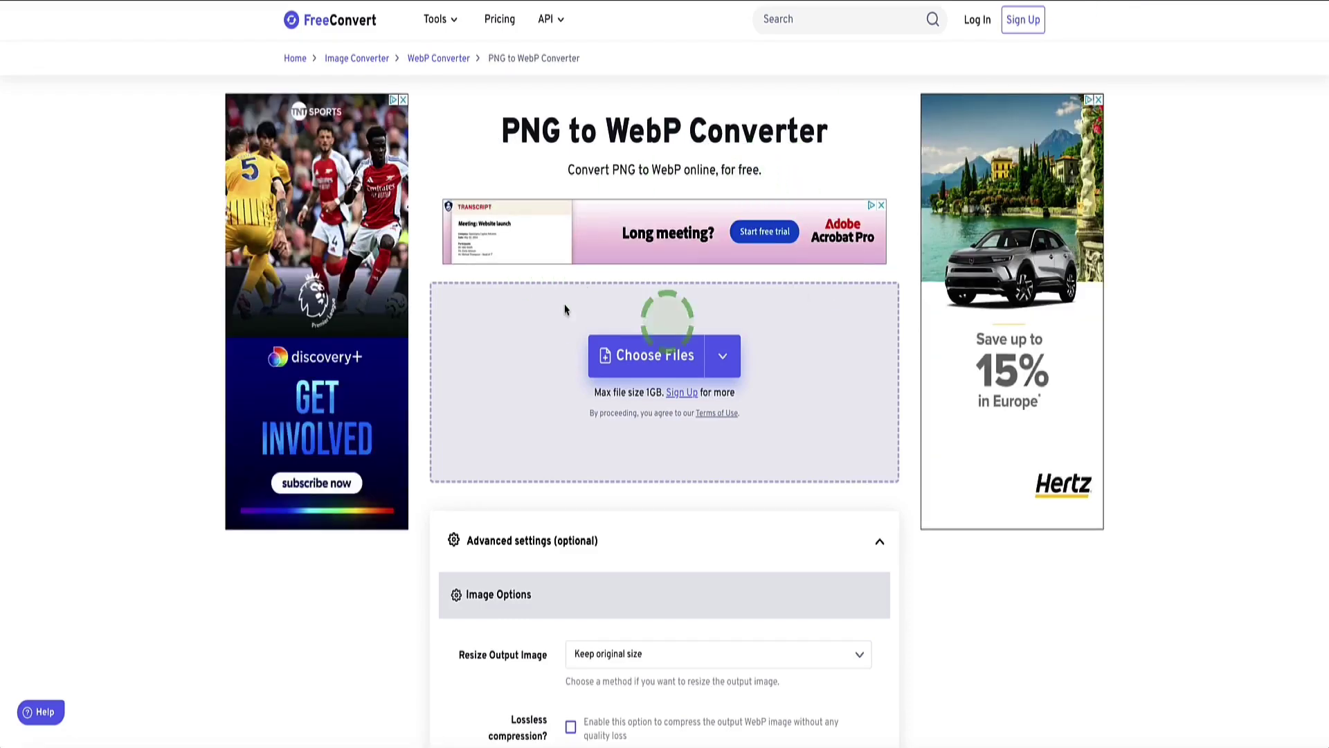
click(682, 337)
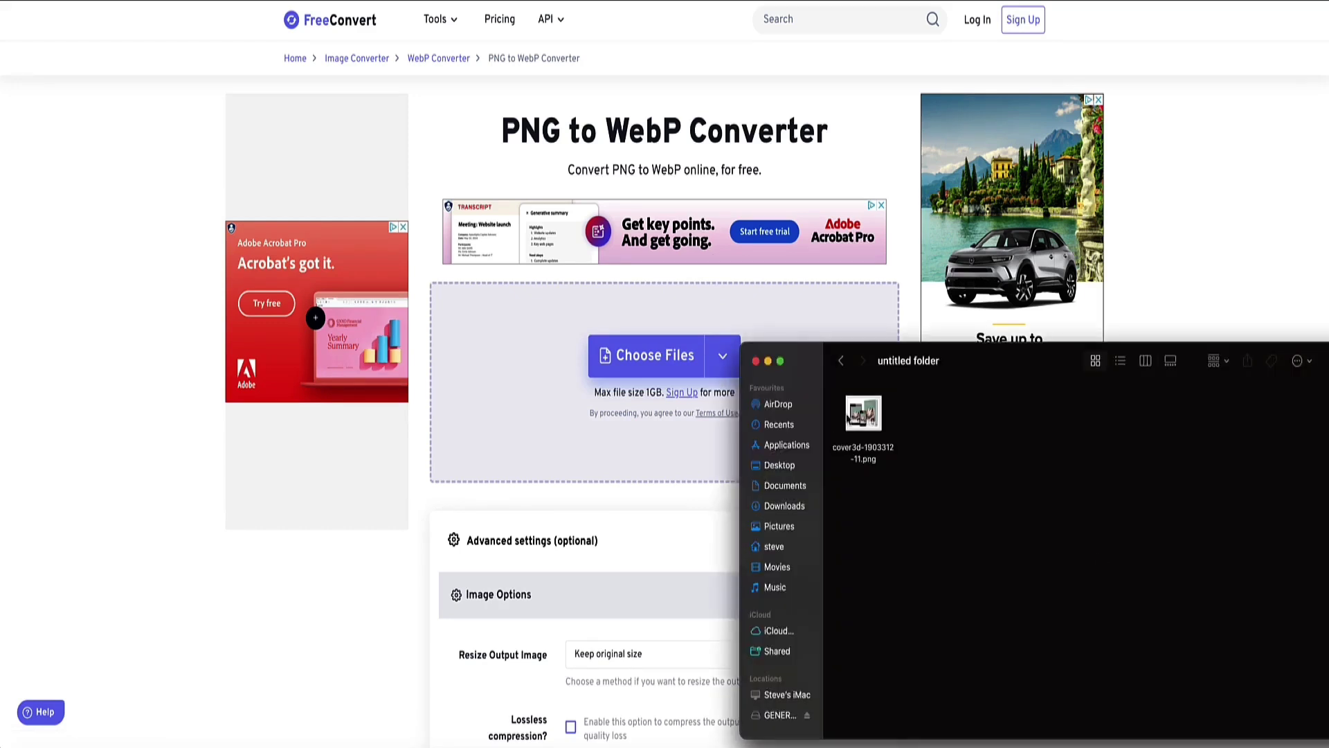
click(870, 426)
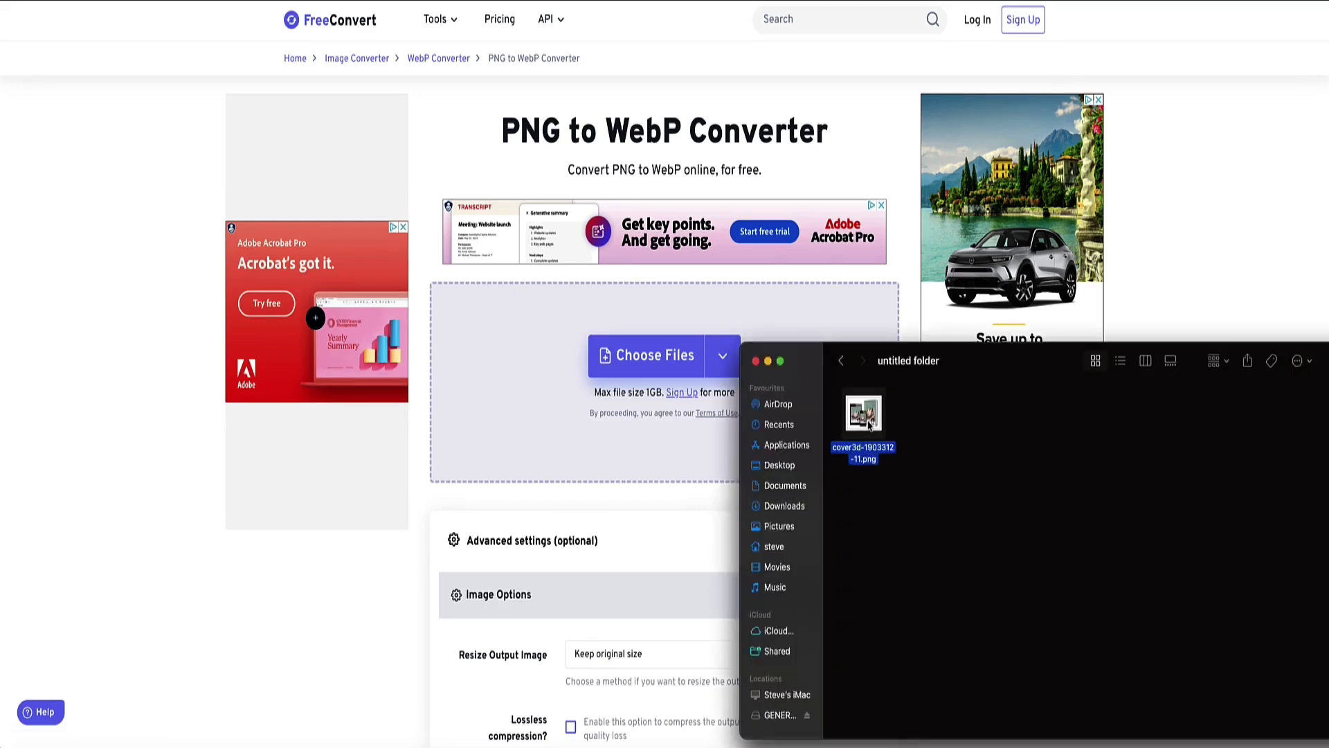
click(889, 446)
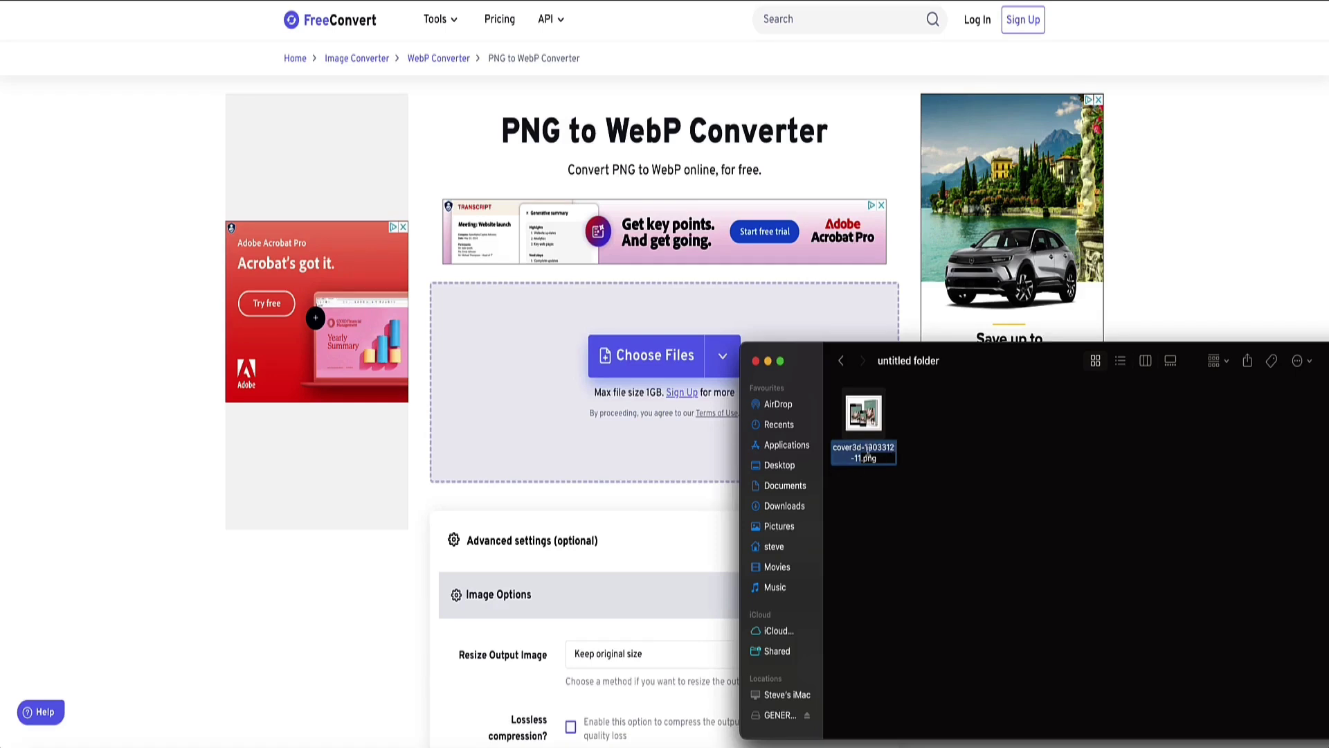
text(fertility-diet)
click(893, 475)
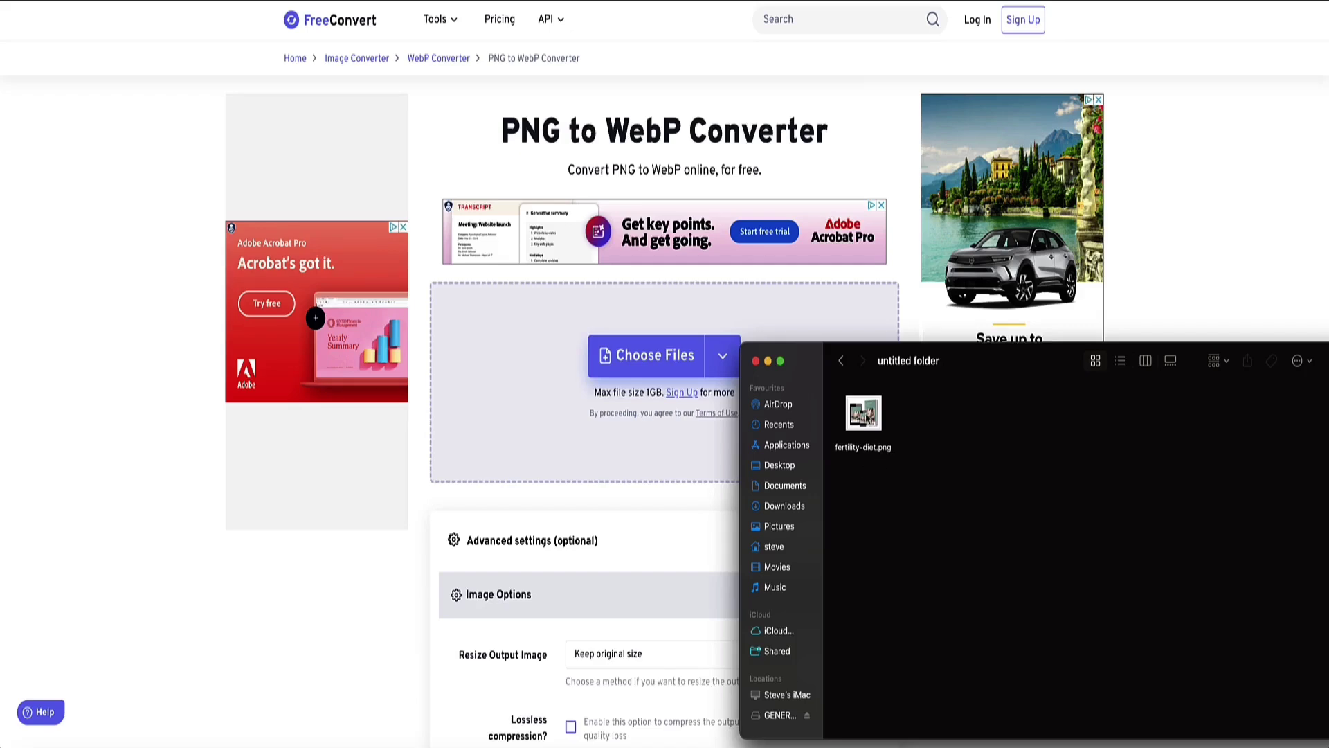
- Convert fertility-diet.png to WebP and download the 50.21 KB fertility-diet.webp
drag(864, 413, 678, 375)
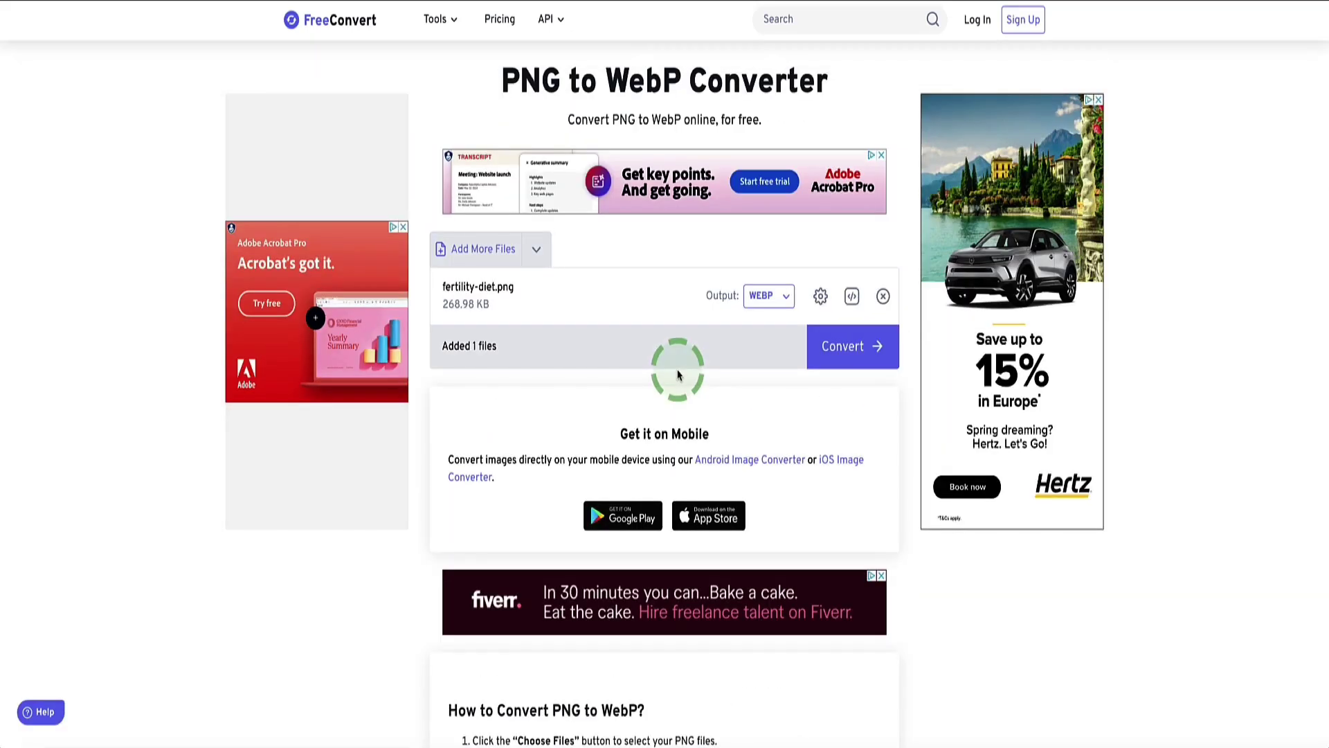
click(843, 347)
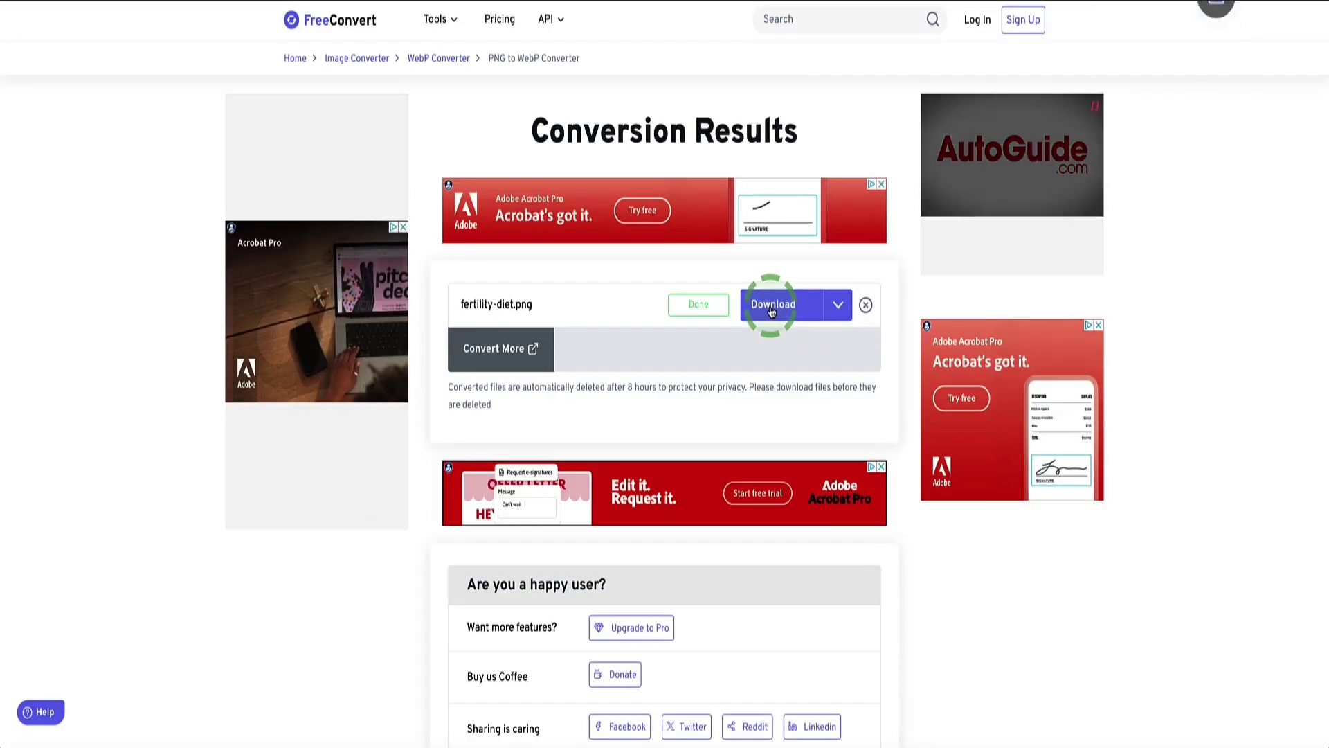
click(773, 310)
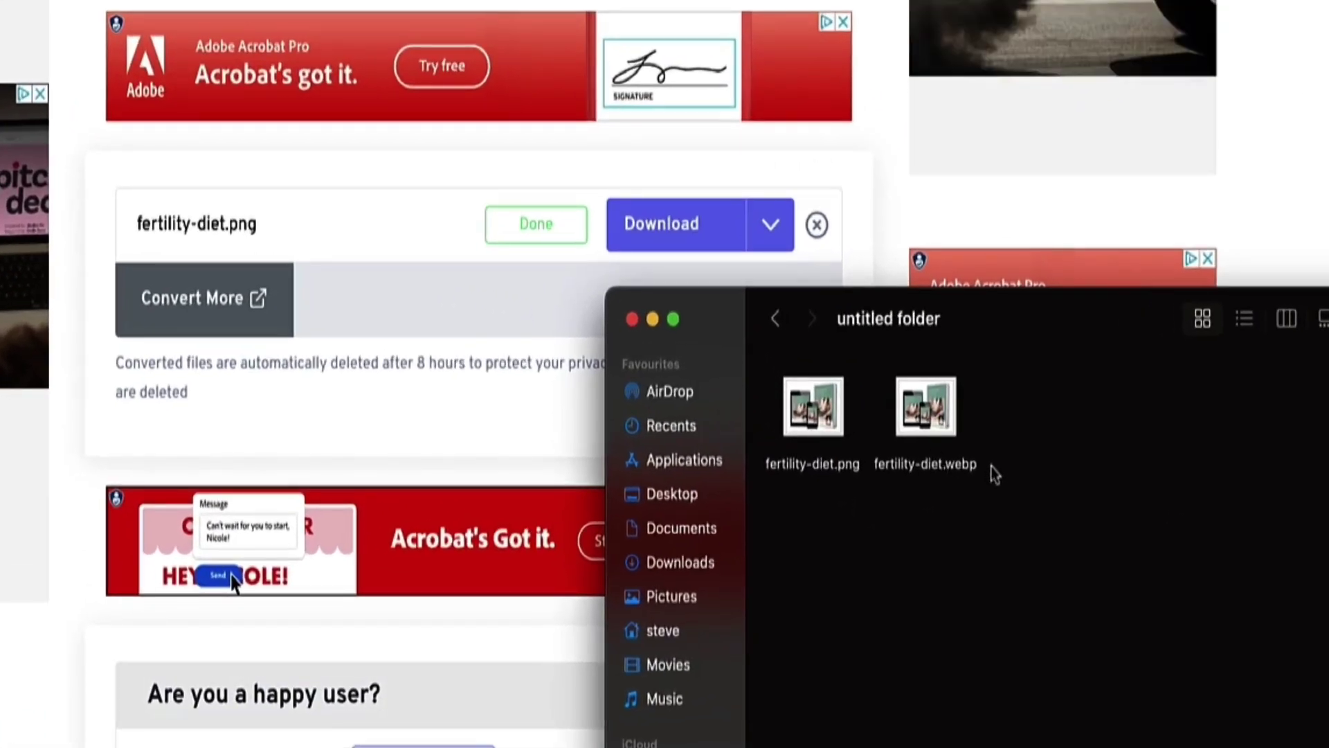
click(958, 464)
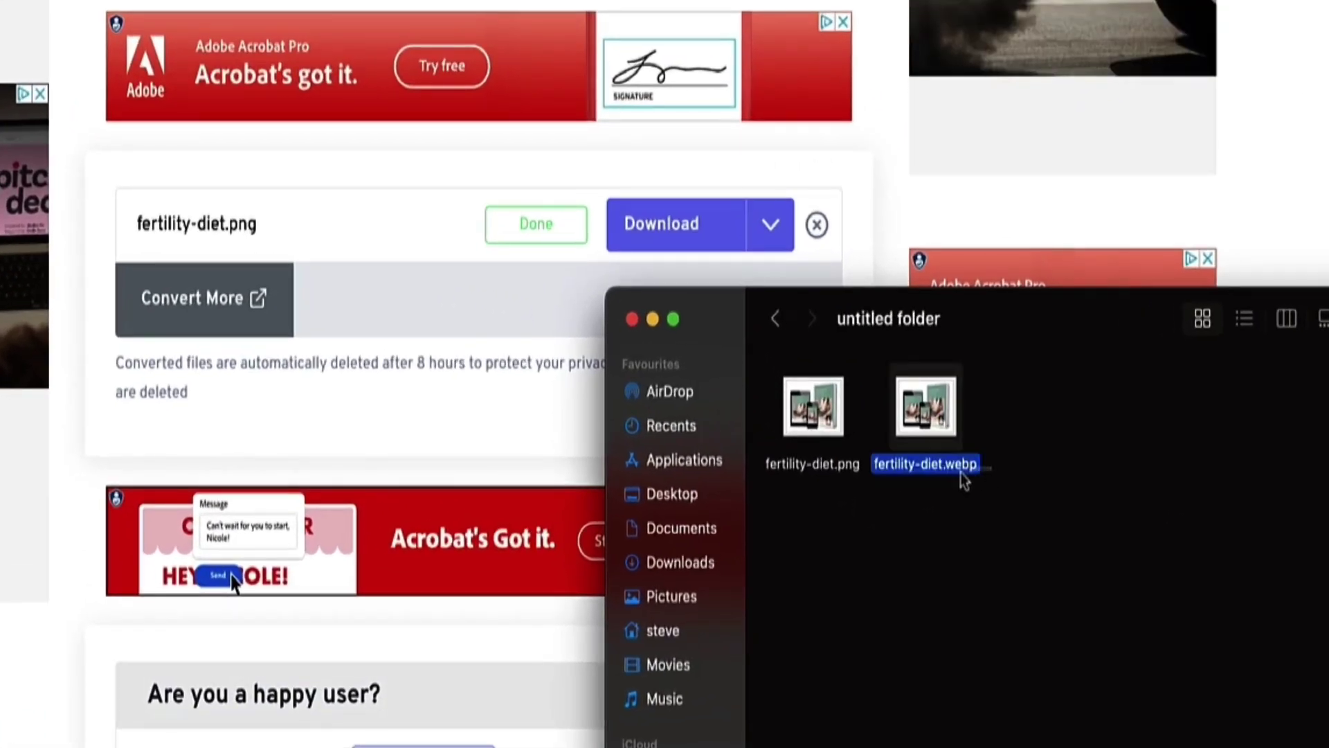
click(1004, 495)
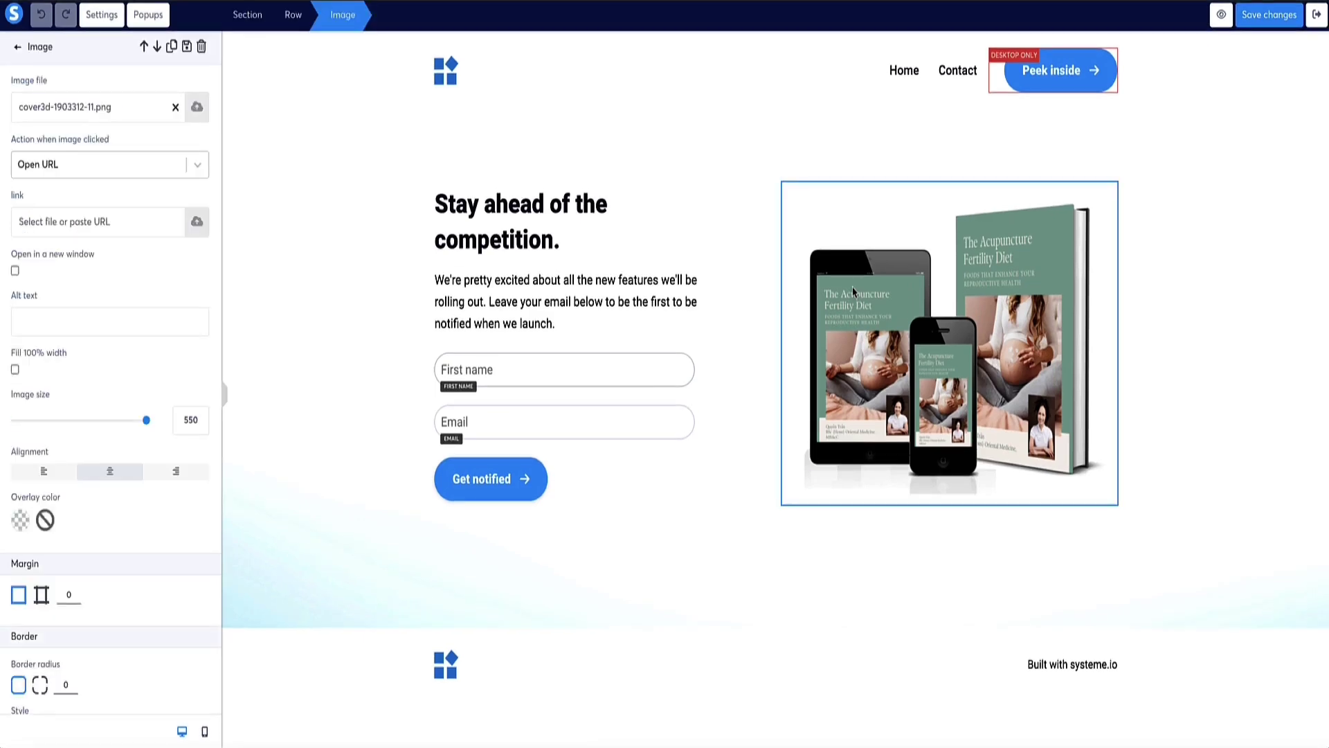
- Upload and insert fertility-diet.webp as the page image, then save and exit the editor
click(198, 109)
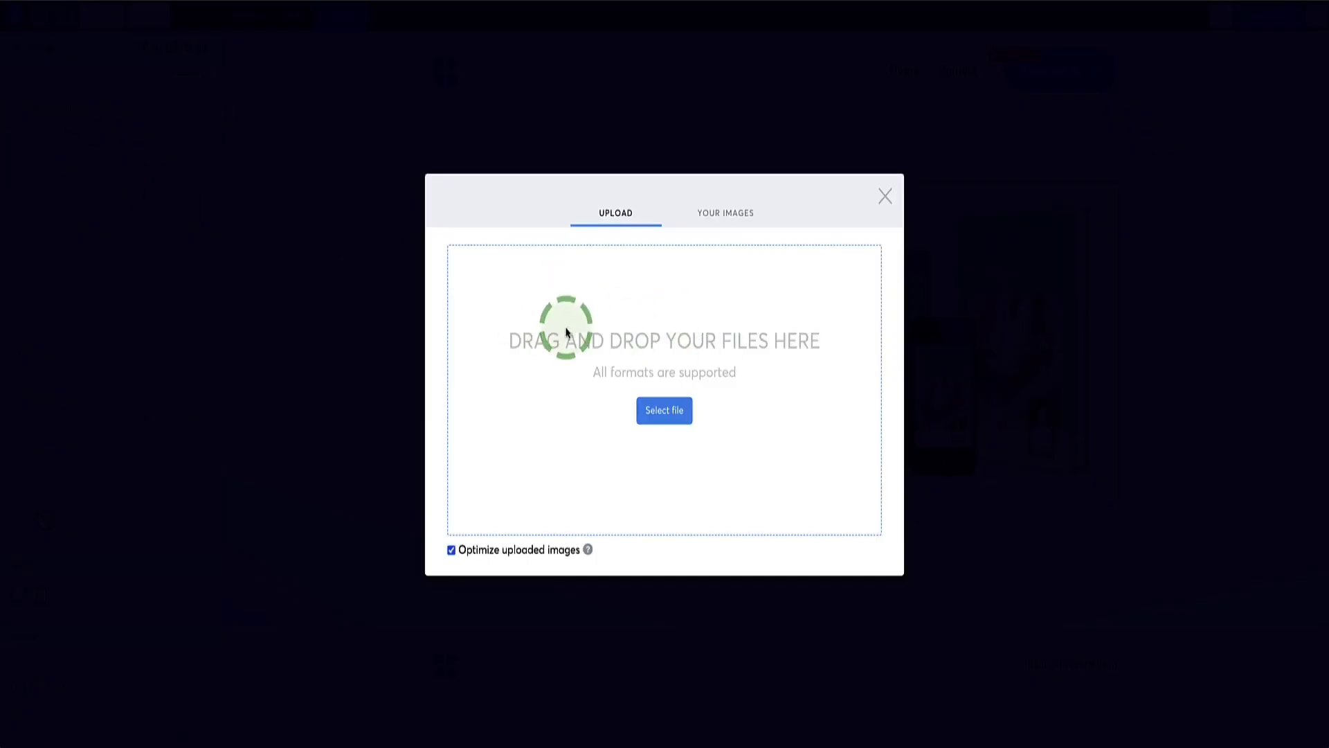
click(819, 356)
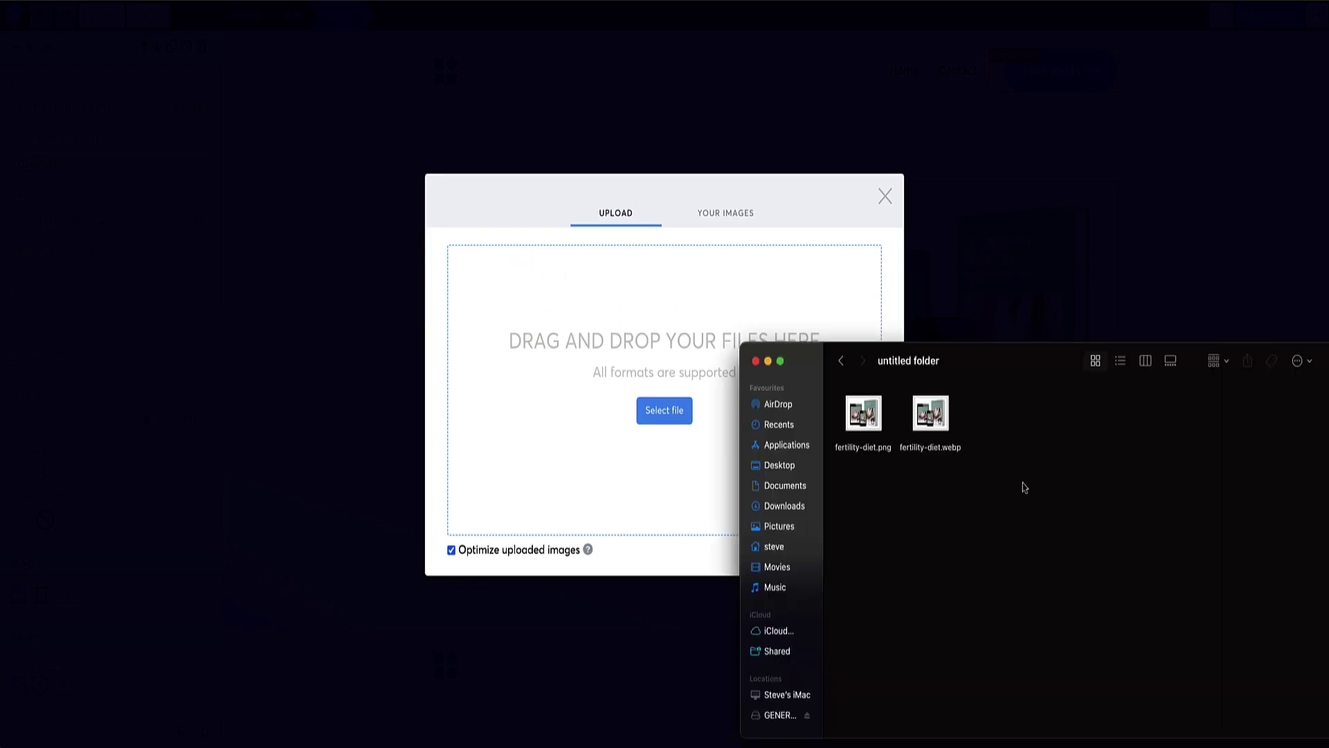
drag(928, 414, 516, 340)
click(441, 292)
click(483, 294)
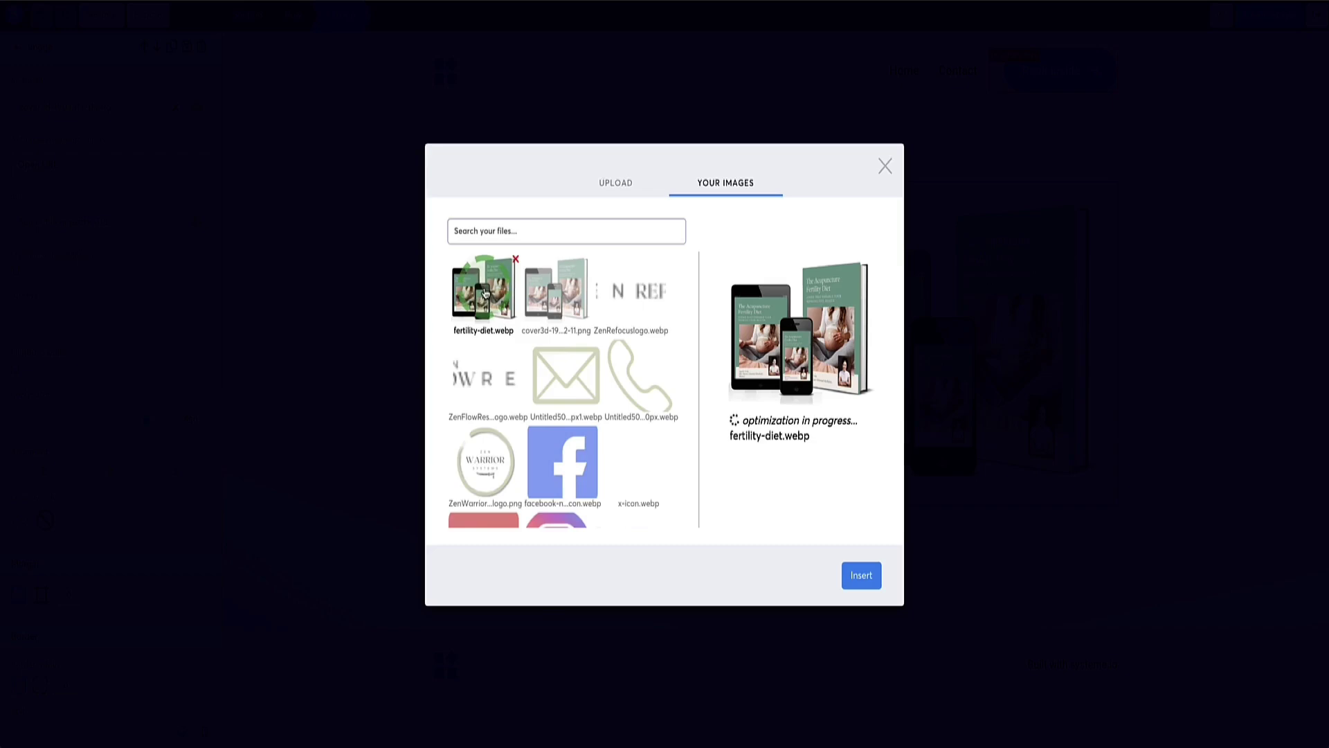
click(861, 575)
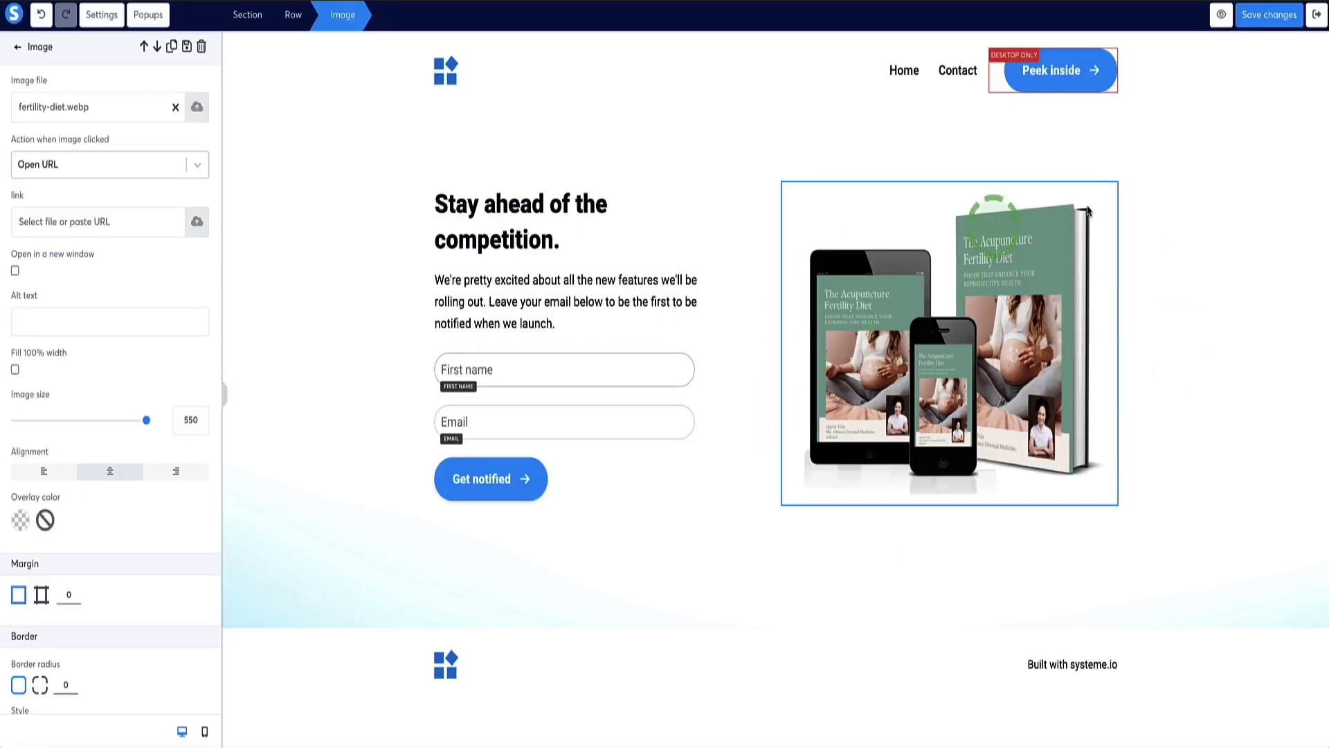
click(1268, 15)
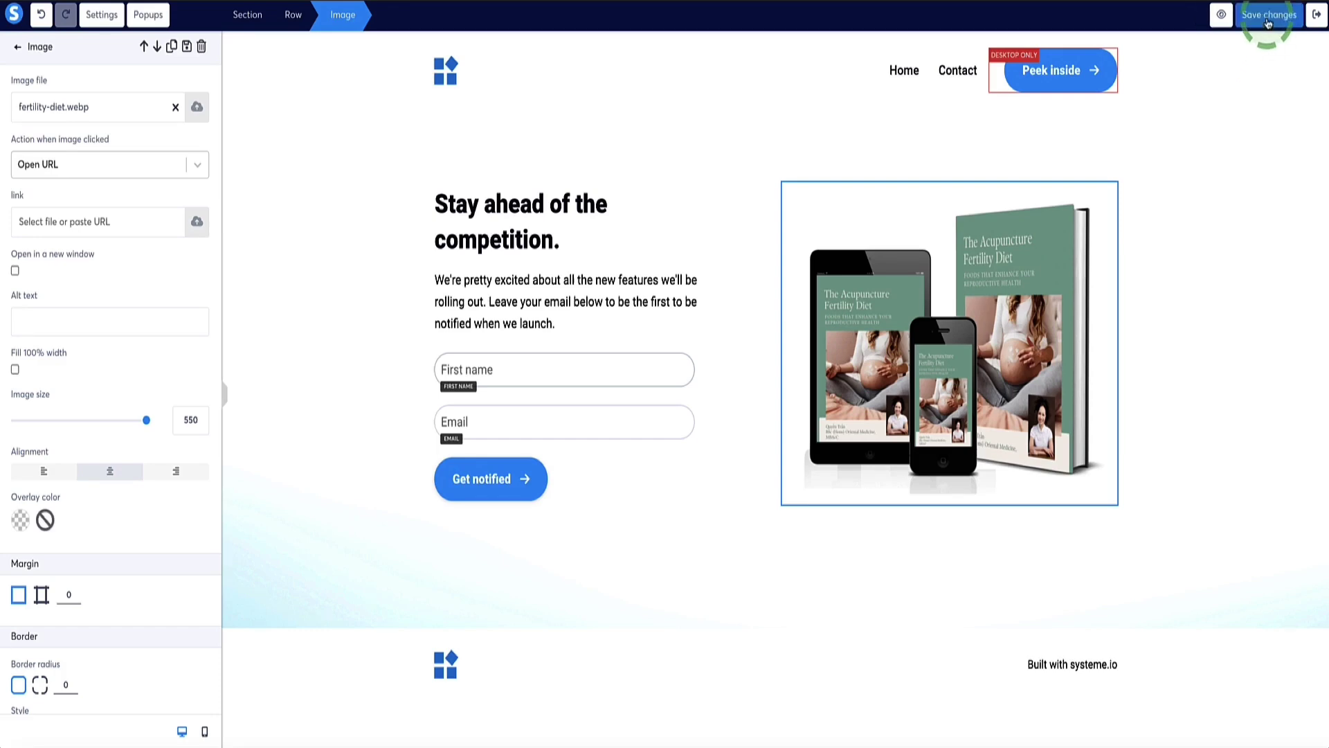
click(1316, 14)
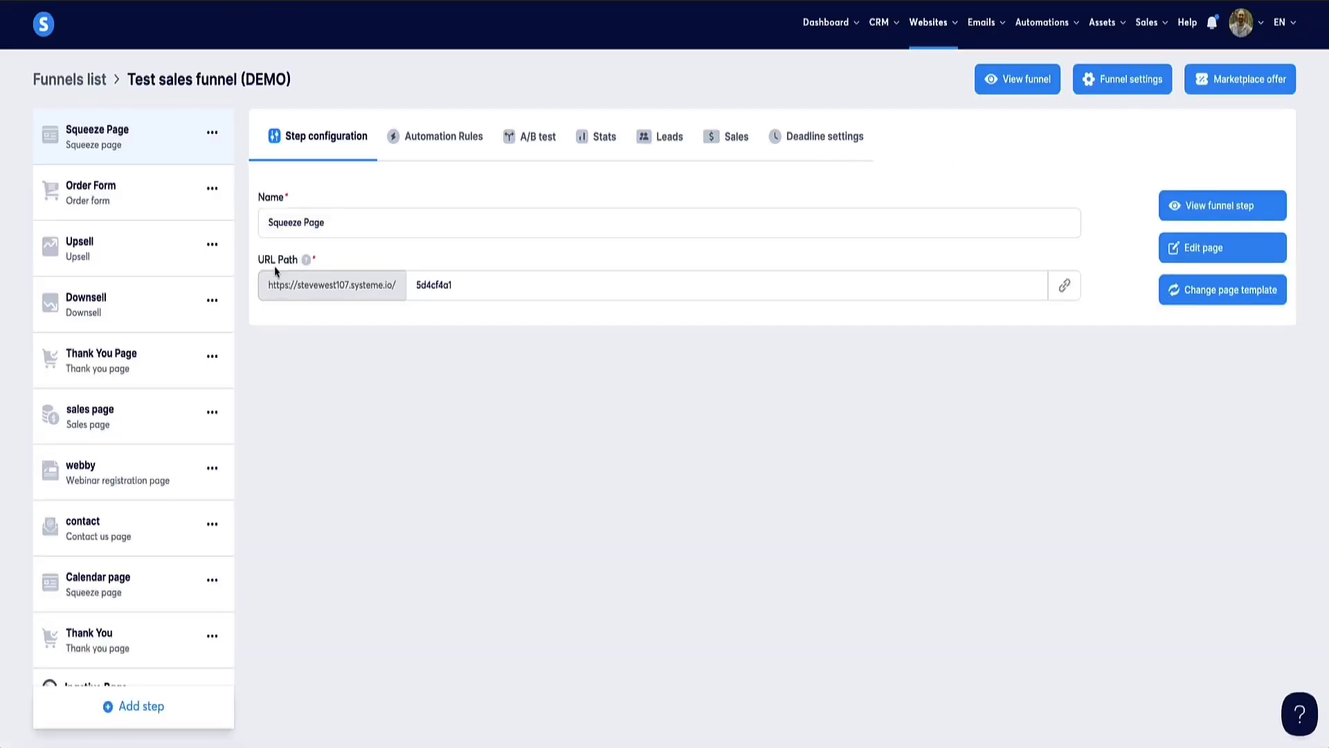
- Copy the squeeze page URL and check the old report's desktop score of 75
click(1059, 289)
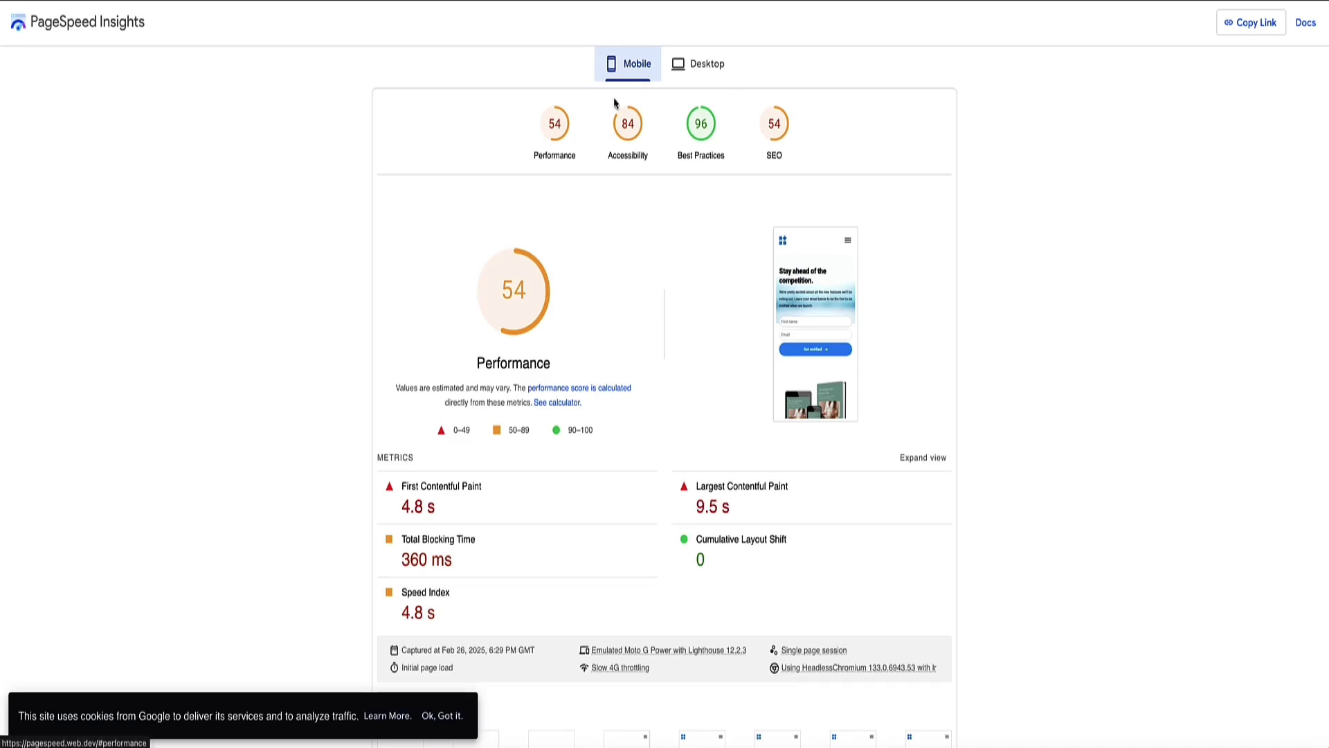
scroll(264, 155, up, 1)
scroll(624, 97, up, 2)
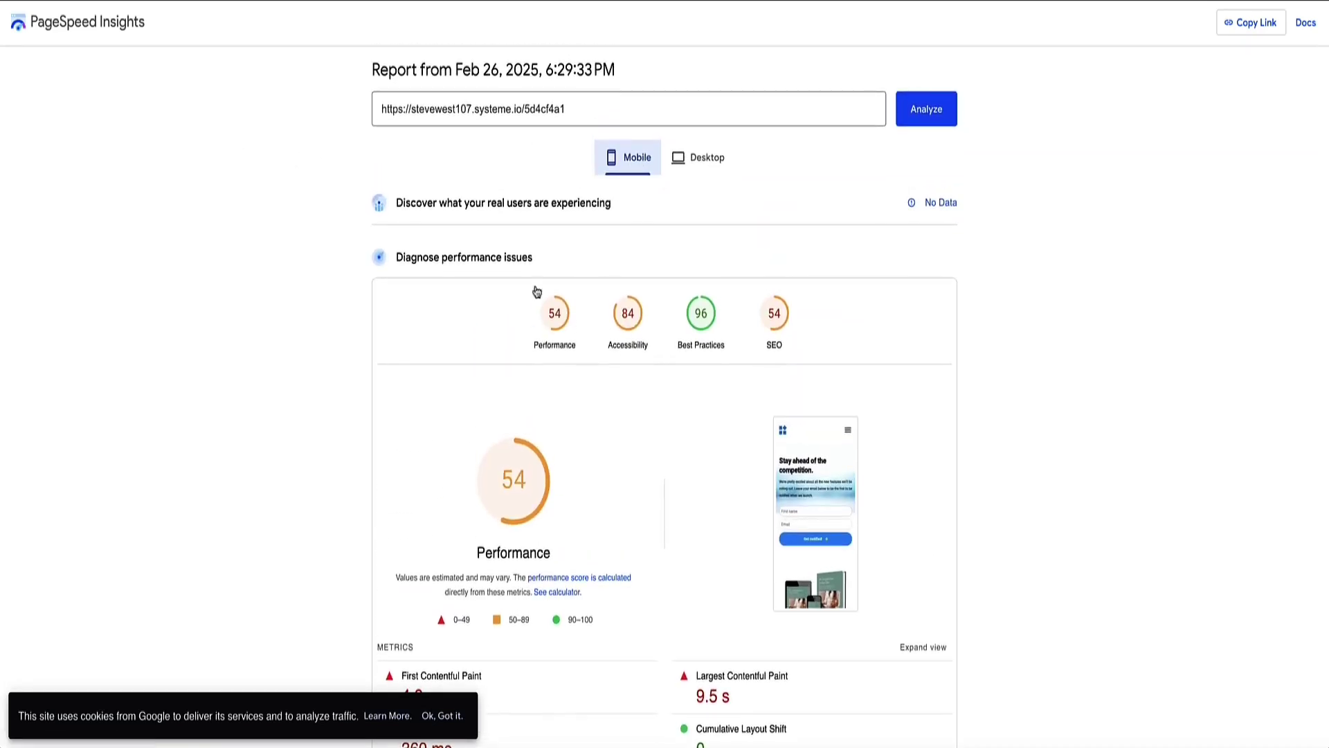
click(702, 160)
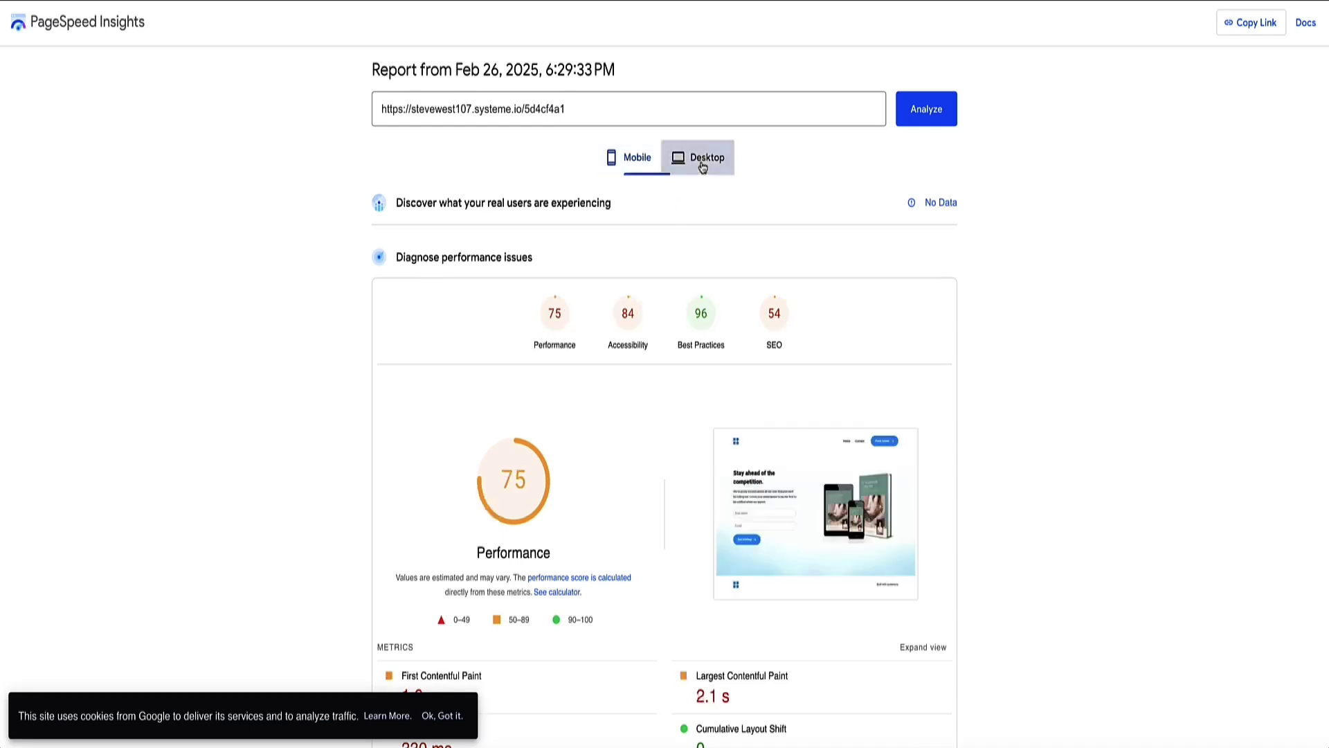
- Rerun the analysis, giving a new desktop Performance of 84 with 2.0 s LCP
click(510, 107)
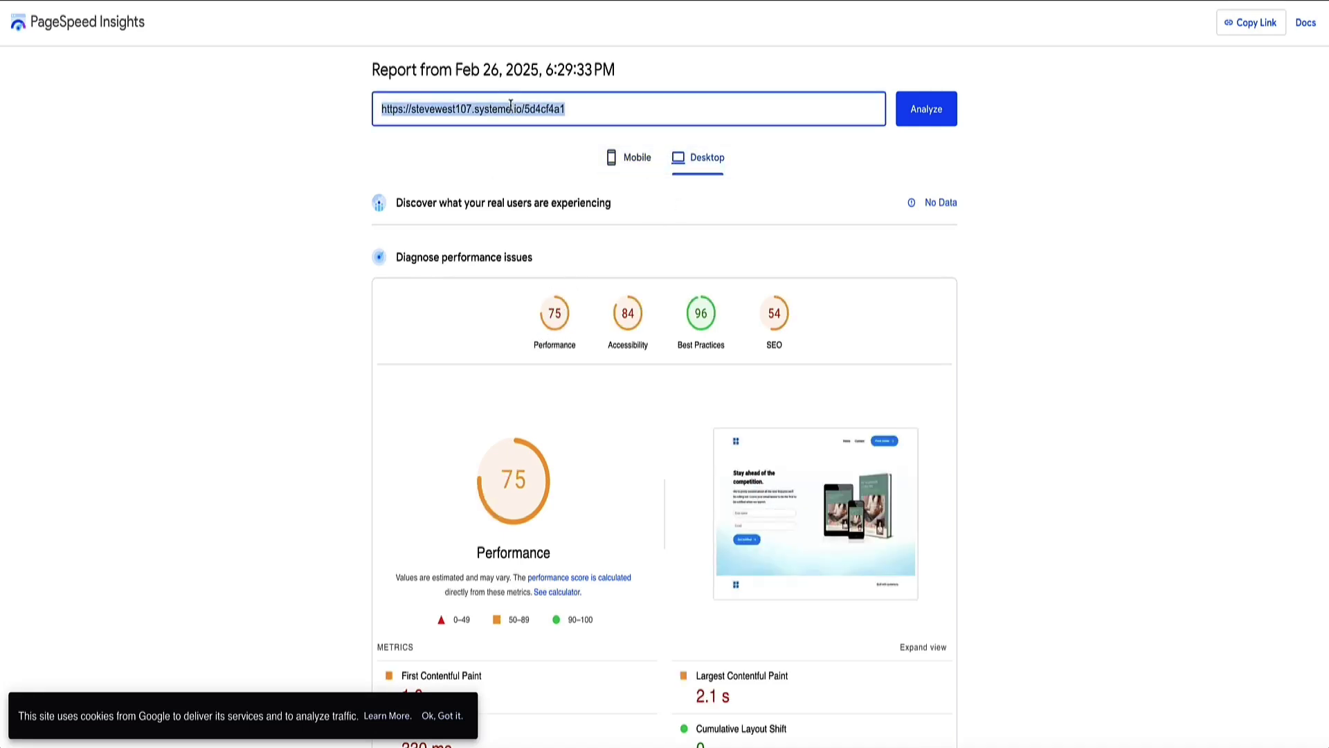
click(900, 115)
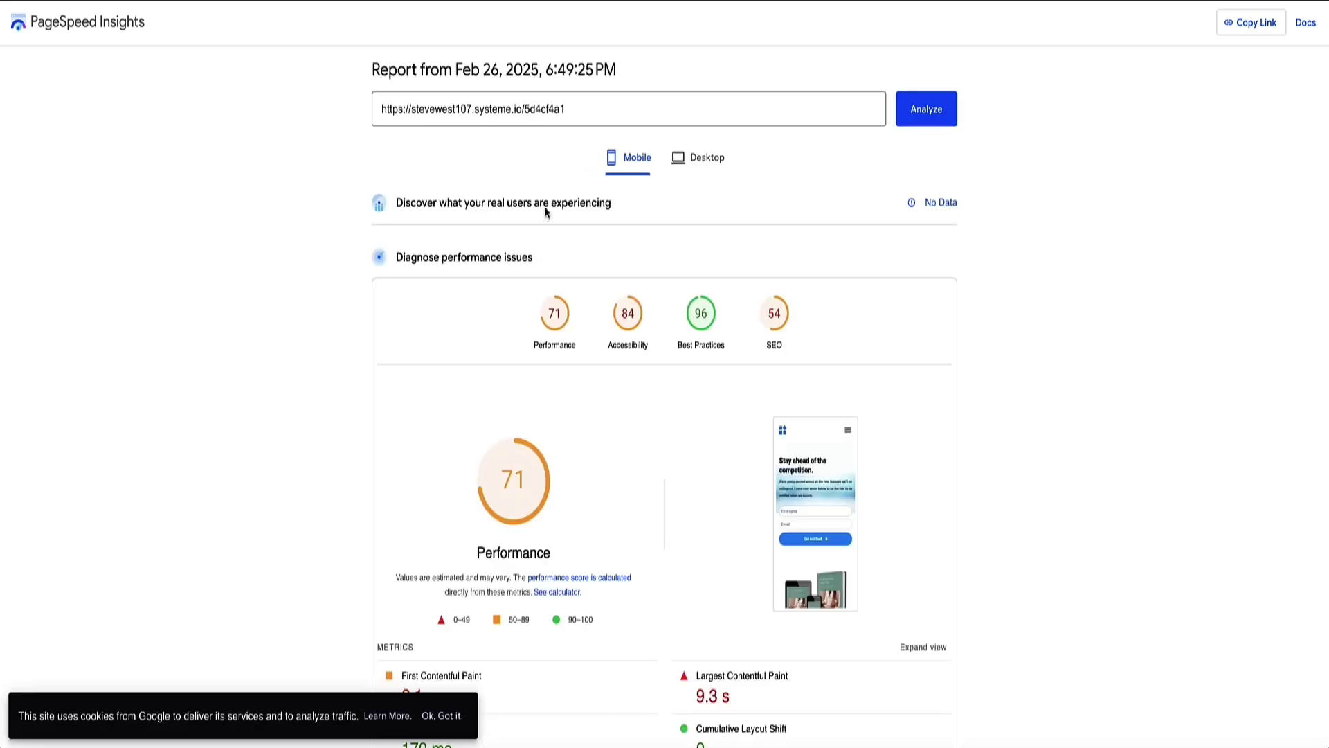
click(700, 160)
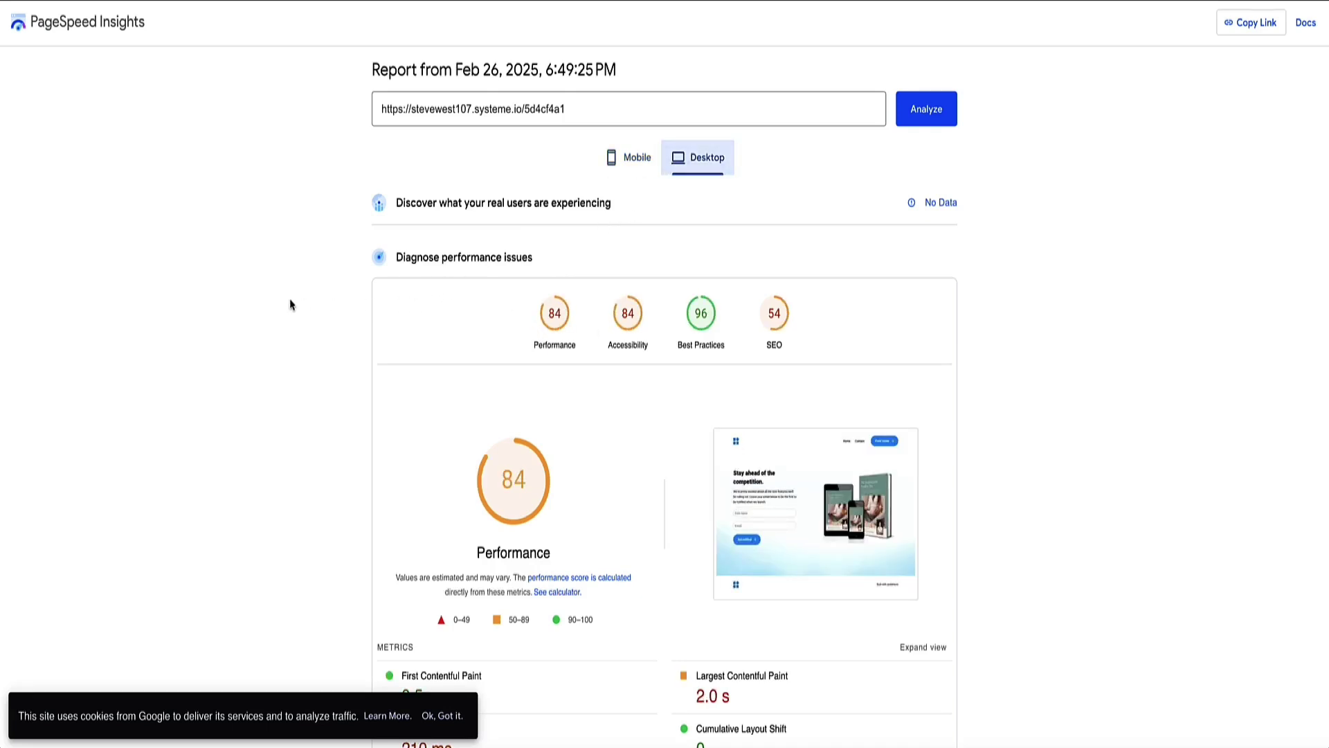
scroll(299, 159, down, 5)
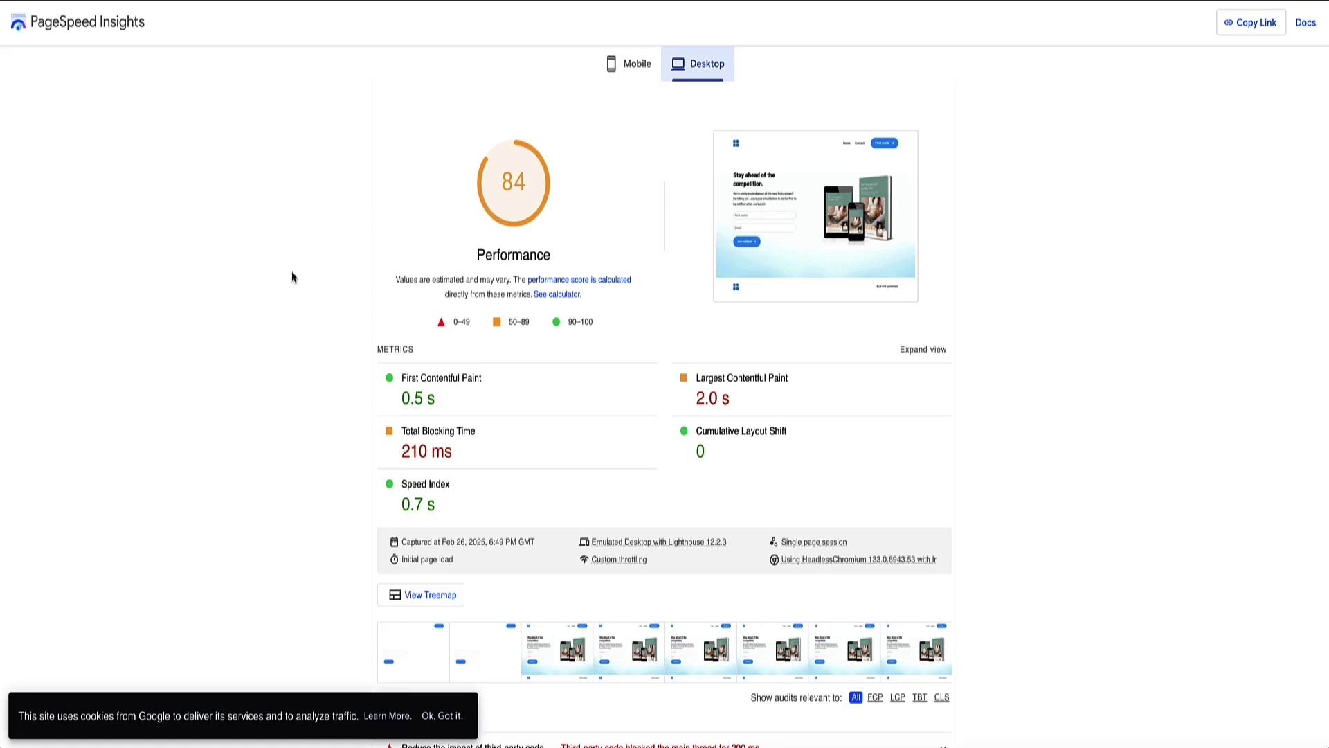
- Scroll back up and show the new report's mobile results
scroll(256, 269, up, 5)
click(627, 158)
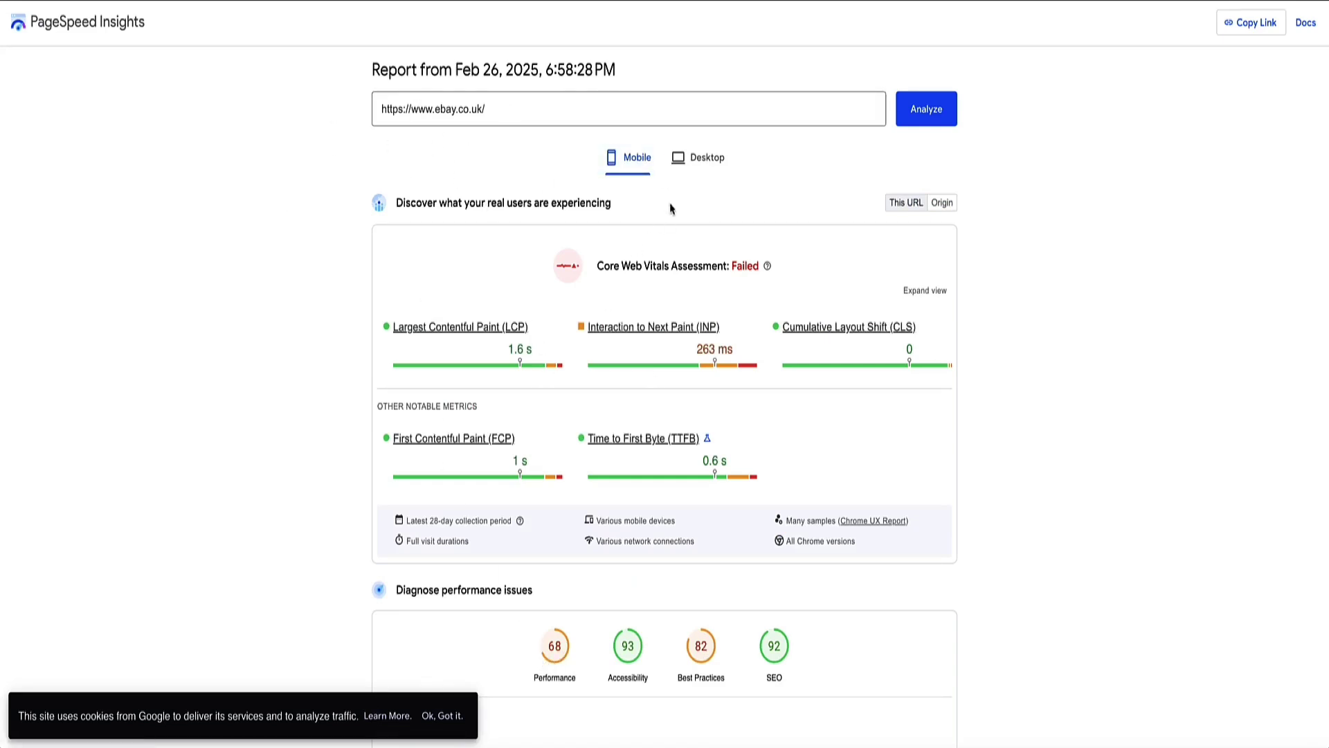
- Show eBay's desktop report: Core Web Vitals passed, Performance 80, Accessibility 95, Best Practices 81, SEO 100
click(693, 158)
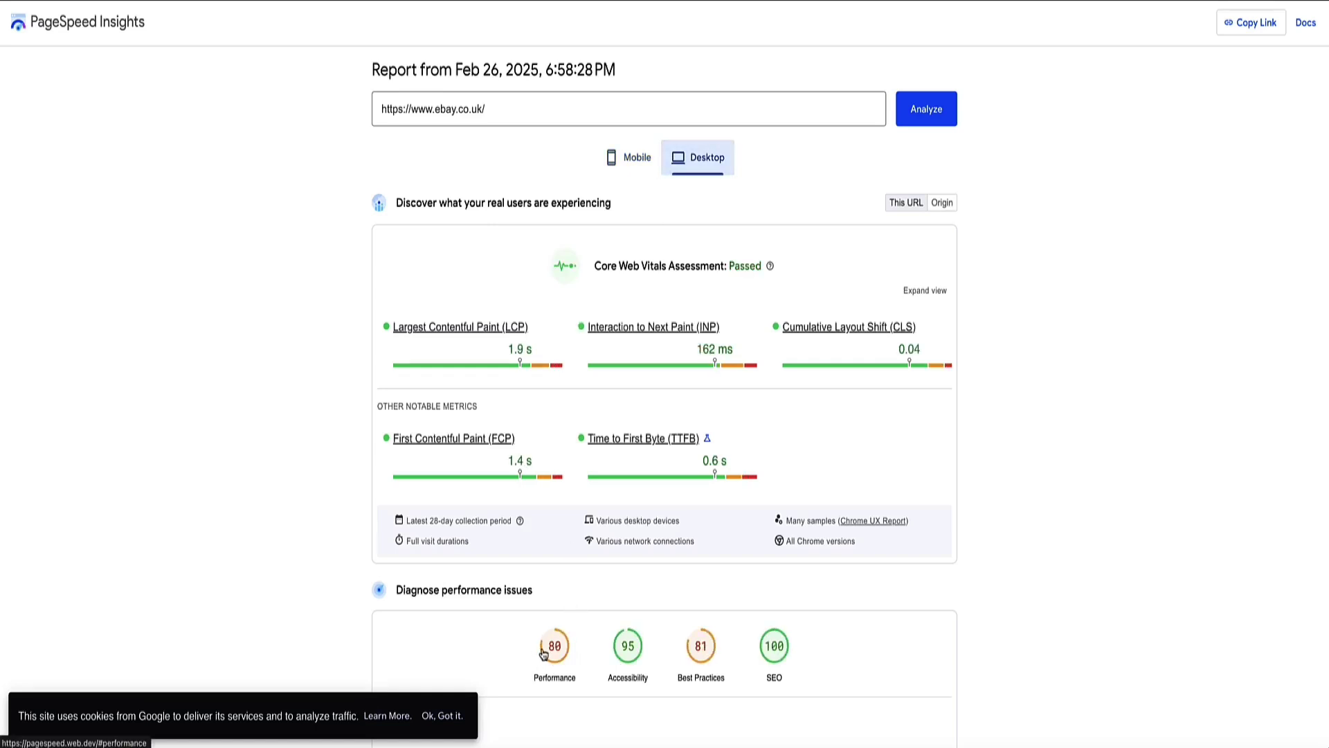